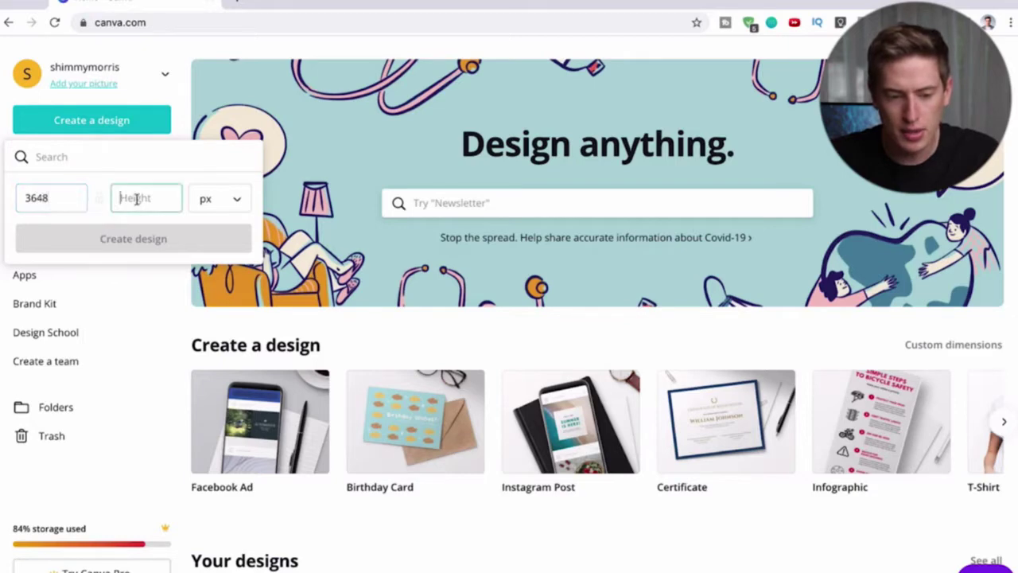
# Create a 2496 × 3648 px portrait design from Custom dimensions and close the earlier design tab.
pyautogui.write('249')
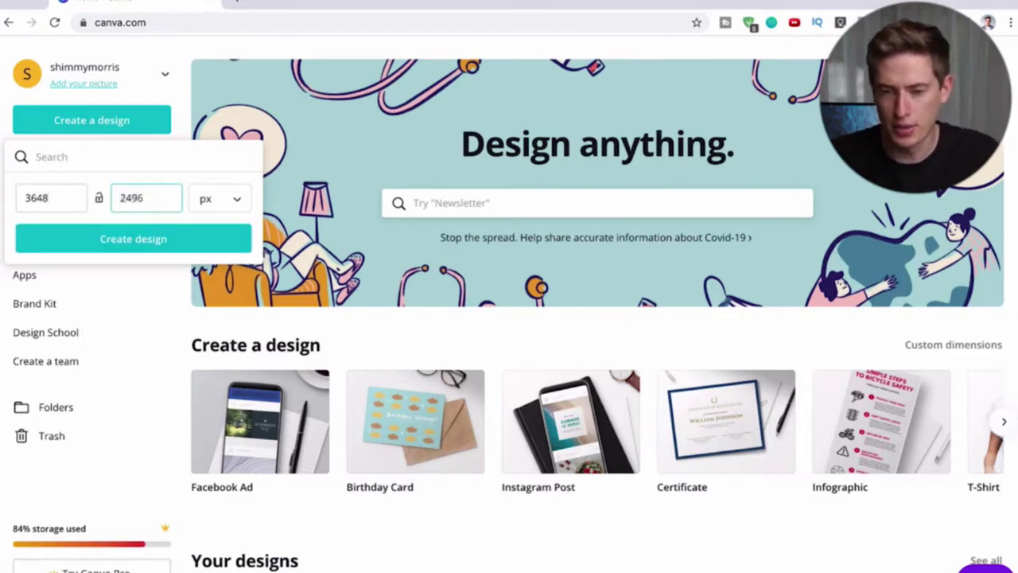
pyautogui.write('6')
pyautogui.click(148, 236)
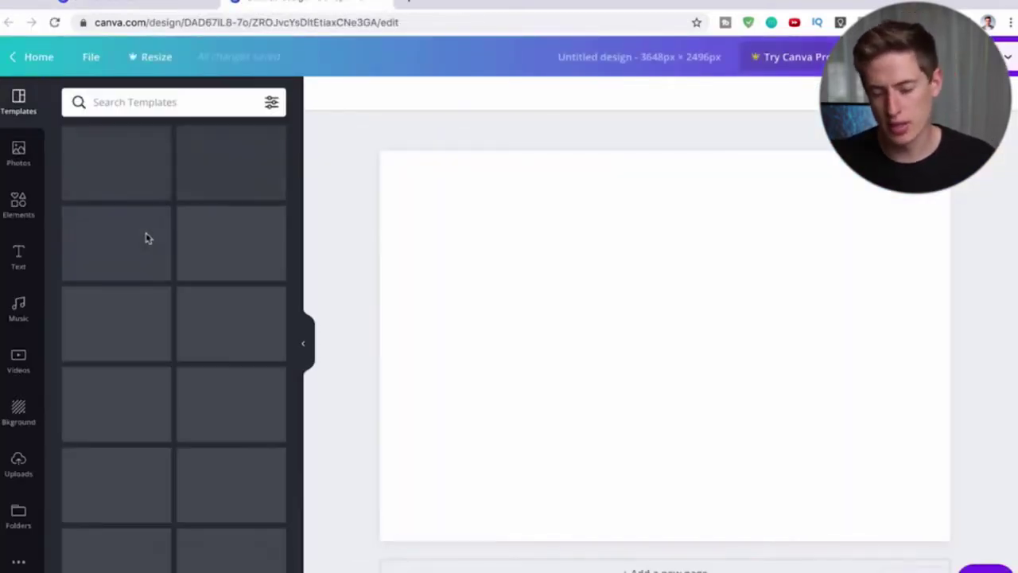
pyautogui.click(38, 56)
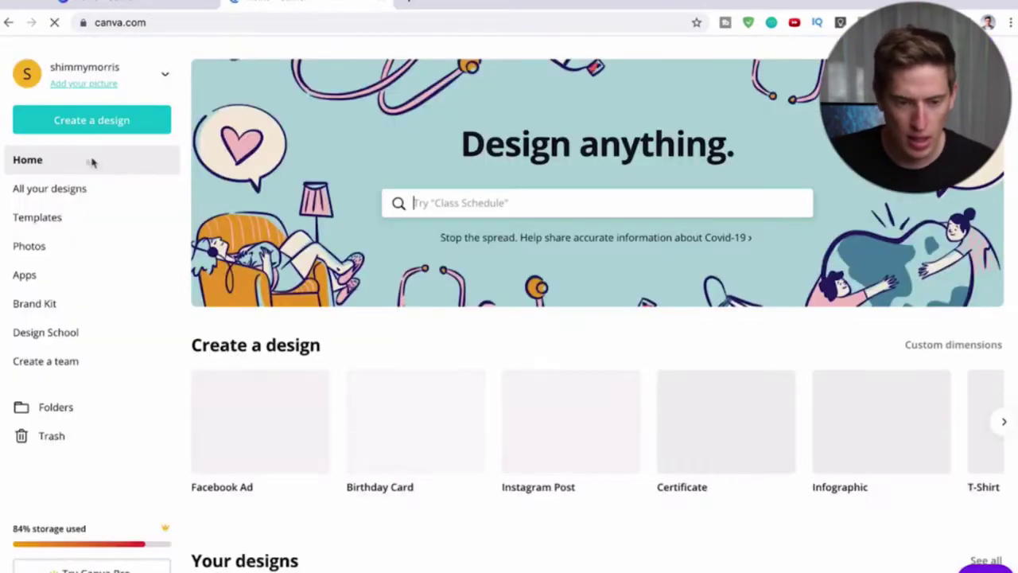
pyautogui.click(84, 122)
pyautogui.click(89, 119)
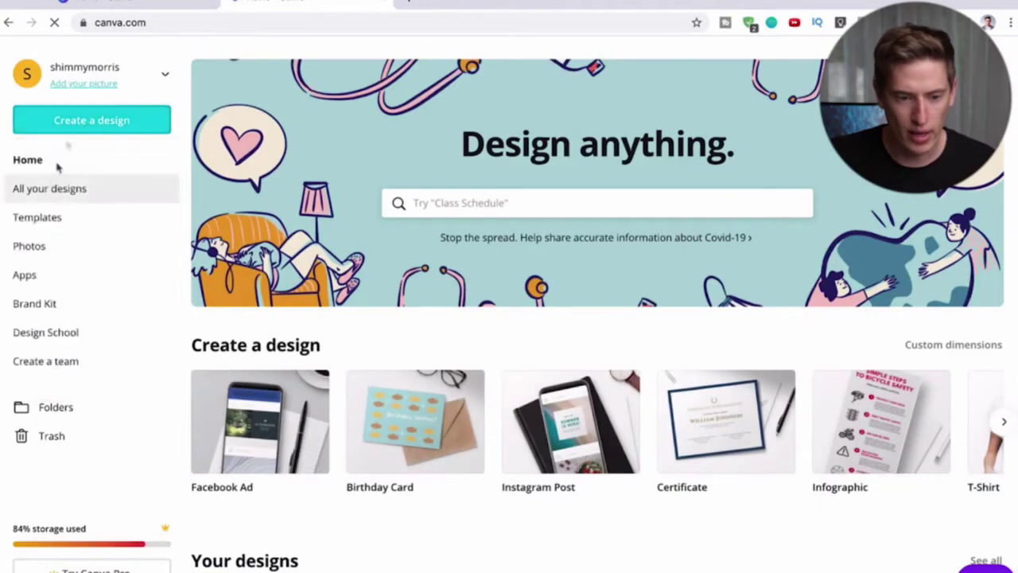
pyautogui.click(73, 119)
pyautogui.click(47, 191)
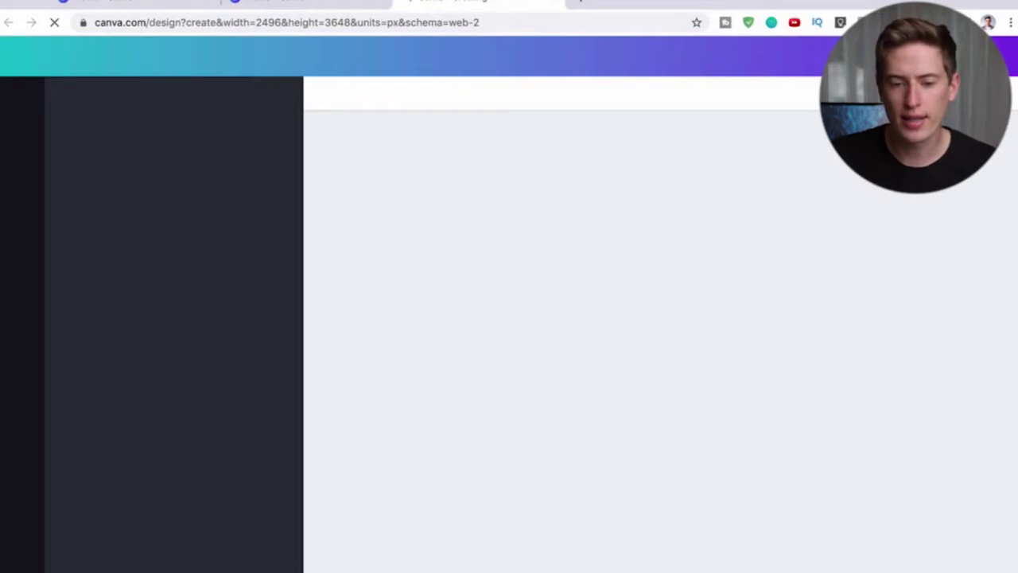
pyautogui.click(380, 2)
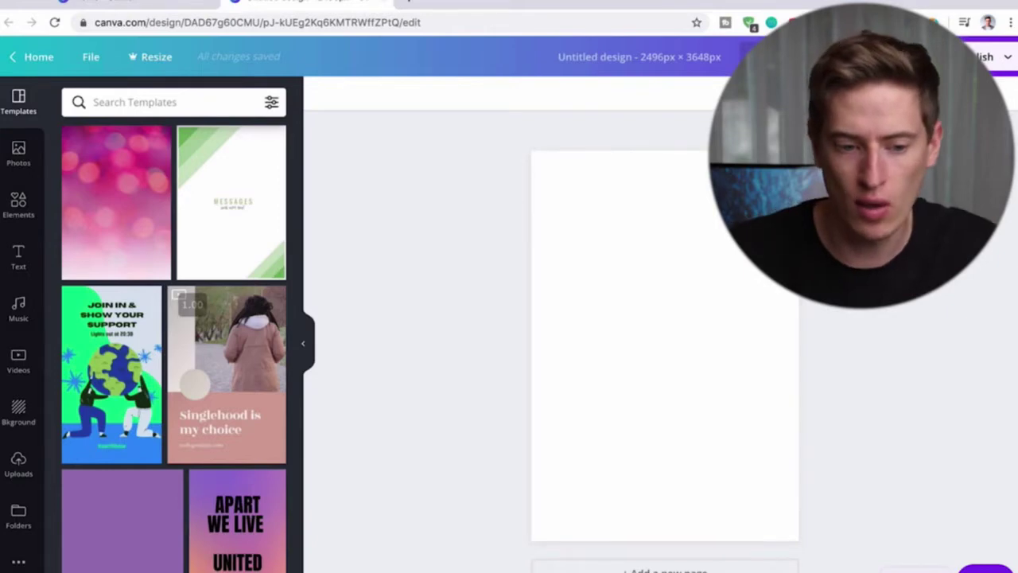
# Add a heading reading 'DAD' near the top and set it in Bungee Shade.
pyautogui.click(21, 271)
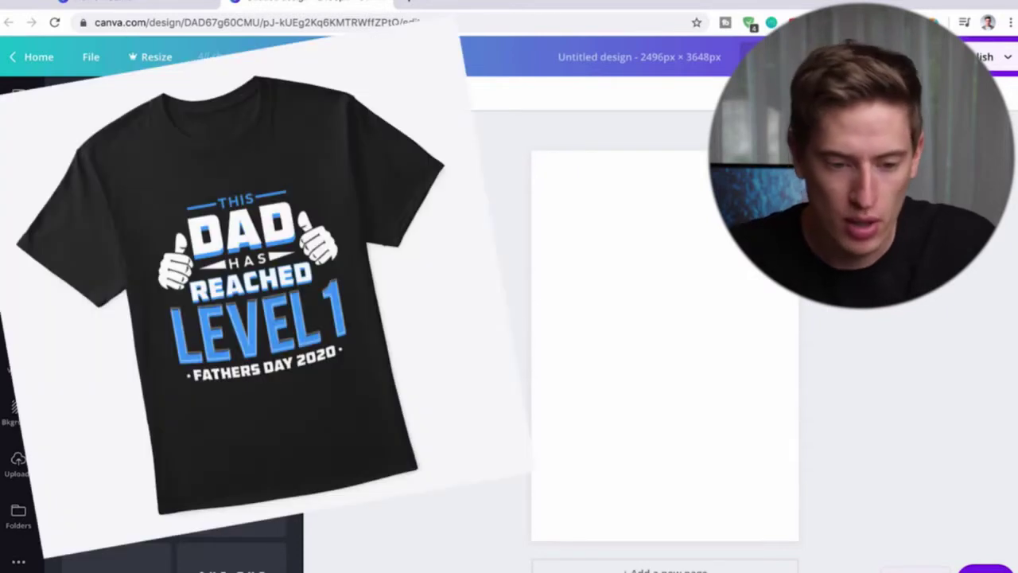
pyautogui.click(179, 155)
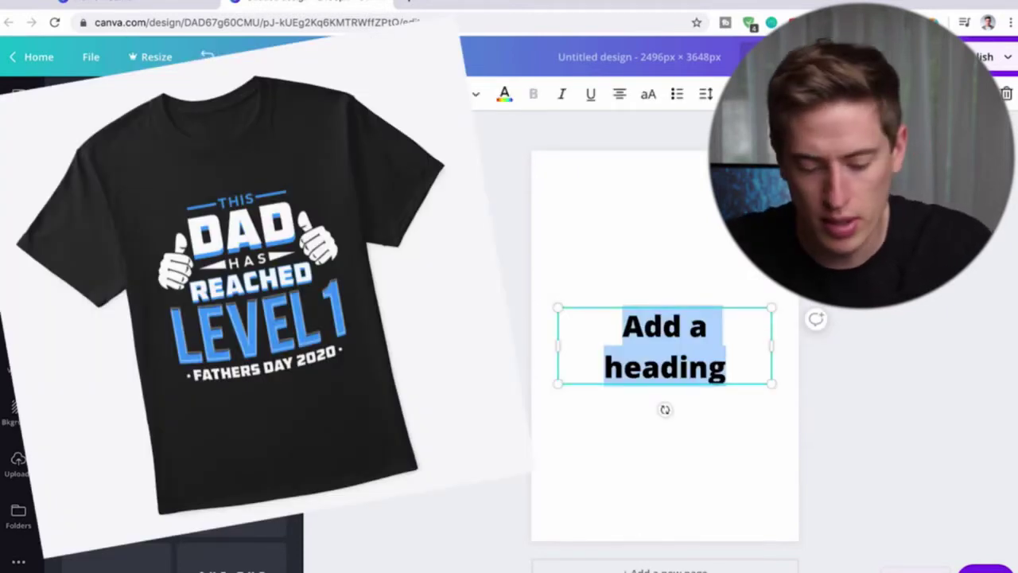
pyautogui.write('DAD')
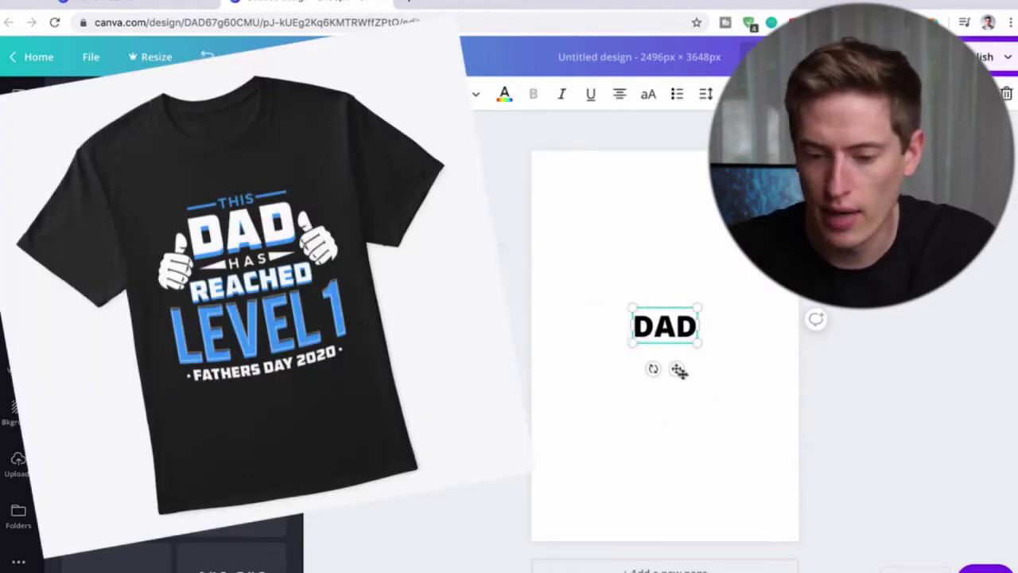
pyautogui.moveTo(678, 370); pyautogui.dragTo(682, 317)
pyautogui.doubleClick(680, 278)
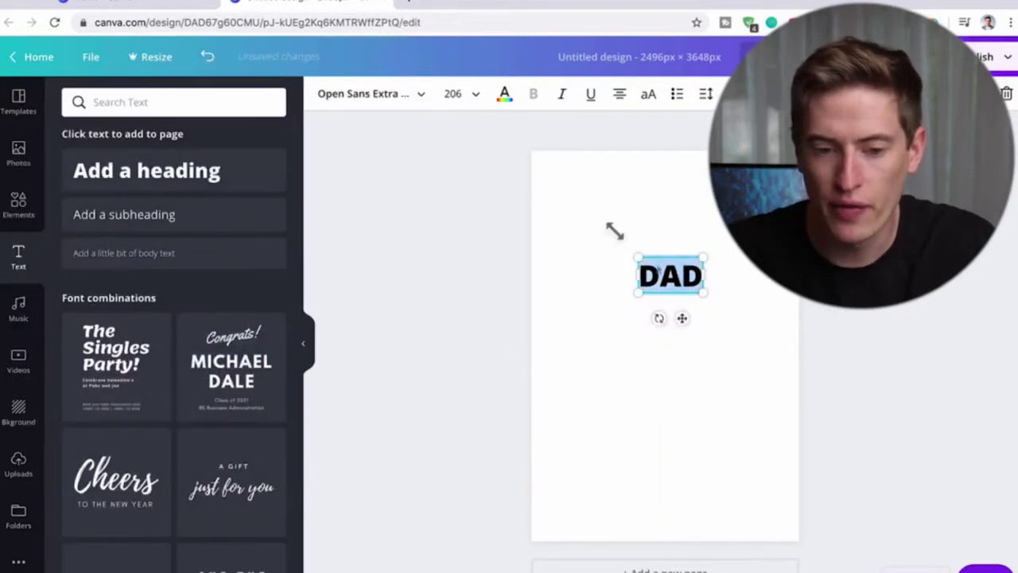
pyautogui.click(419, 94)
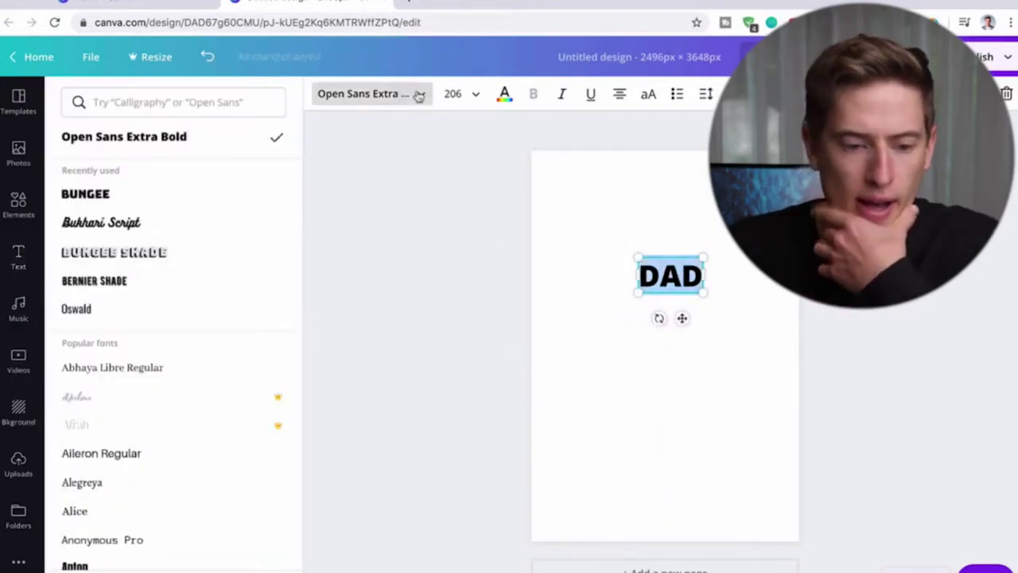
pyautogui.click(143, 266)
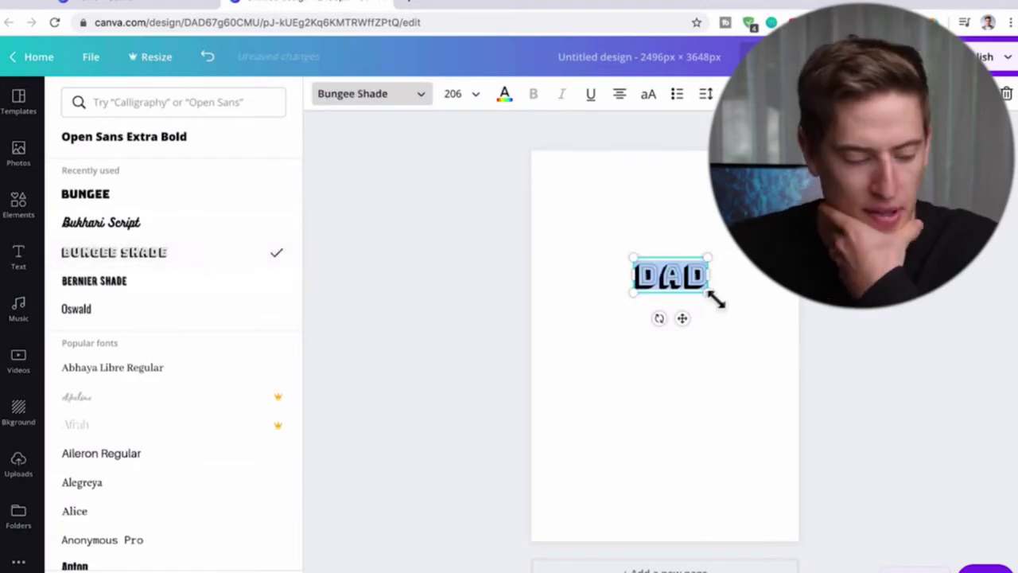
# Enlarge DAD to size 564 and centre it horizontally on the page.
pyautogui.moveTo(715, 299); pyautogui.dragTo(857, 377)
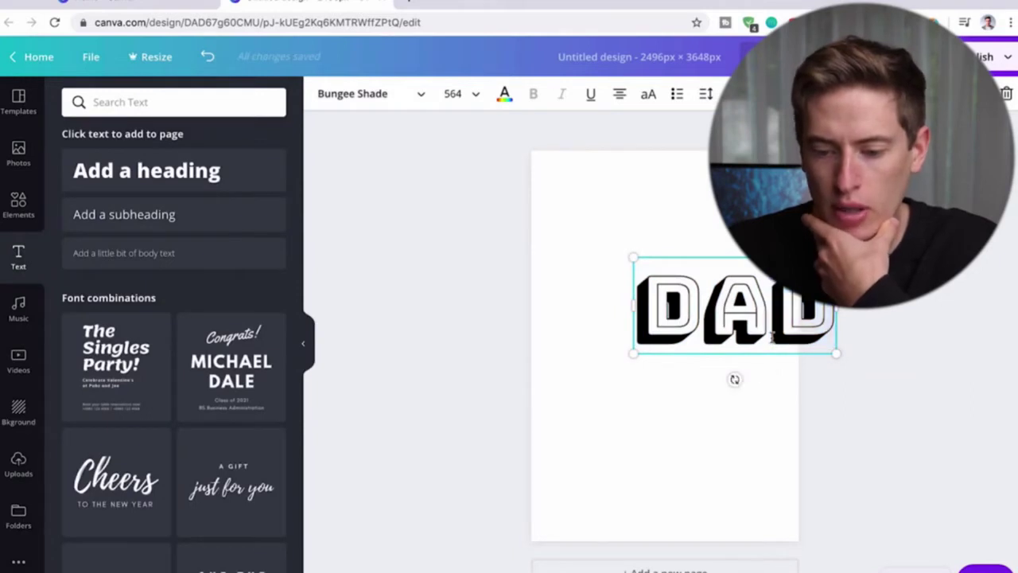
pyautogui.click(763, 391)
pyautogui.moveTo(740, 319); pyautogui.dragTo(665, 303)
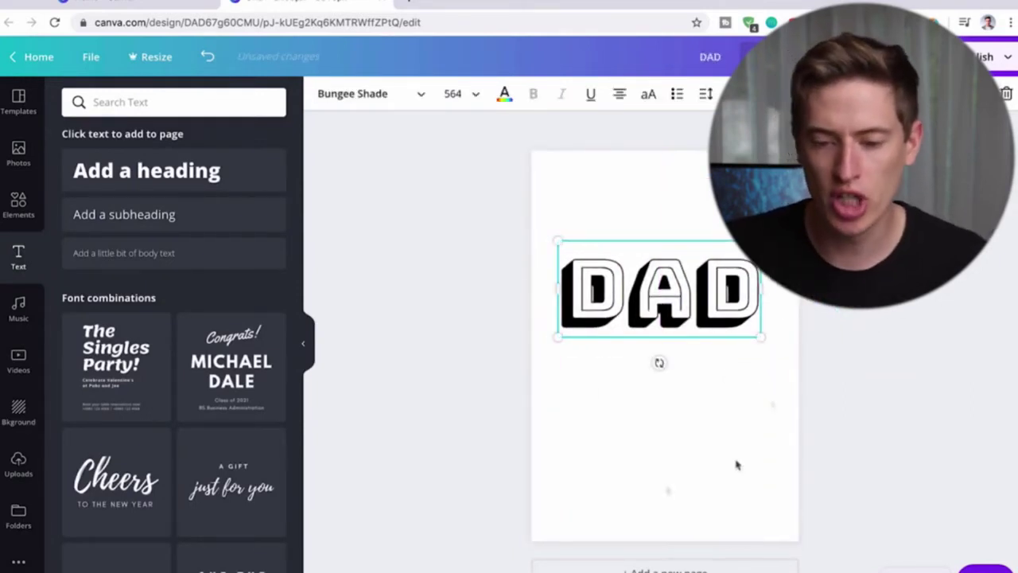
pyautogui.click(702, 191)
# Change the page background colour to yellow.
pyautogui.click(323, 93)
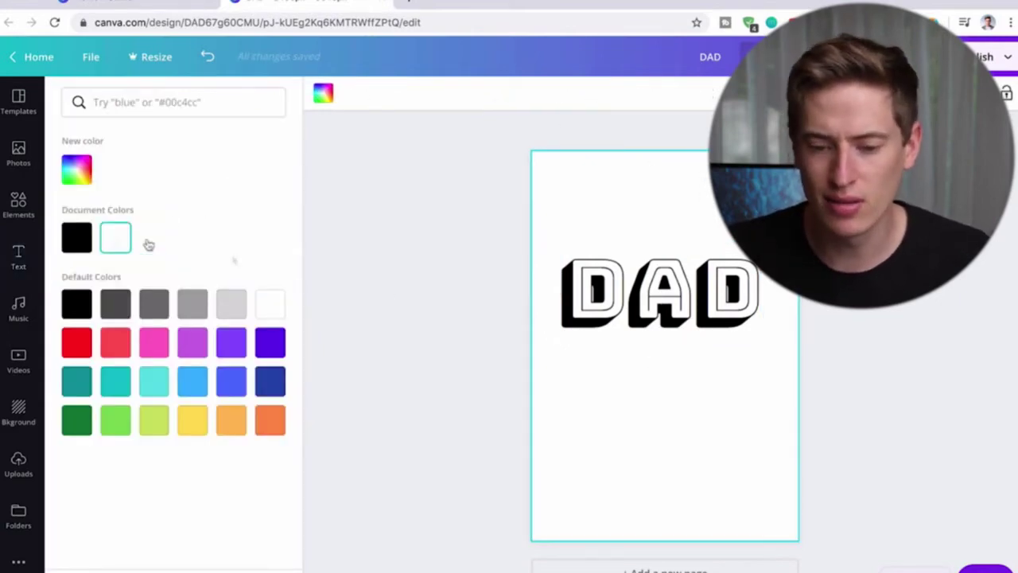
pyautogui.click(77, 237)
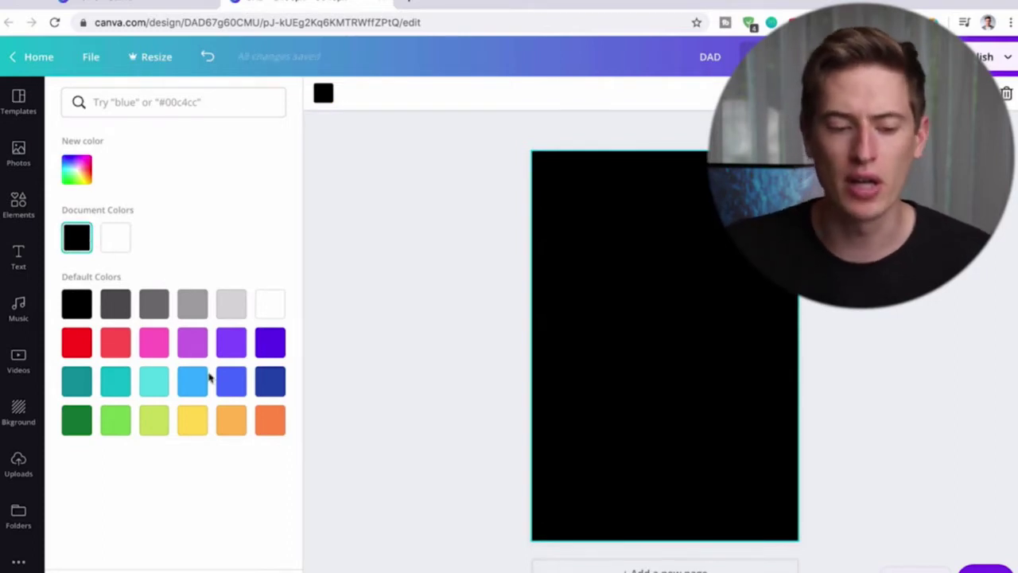
pyautogui.click(198, 421)
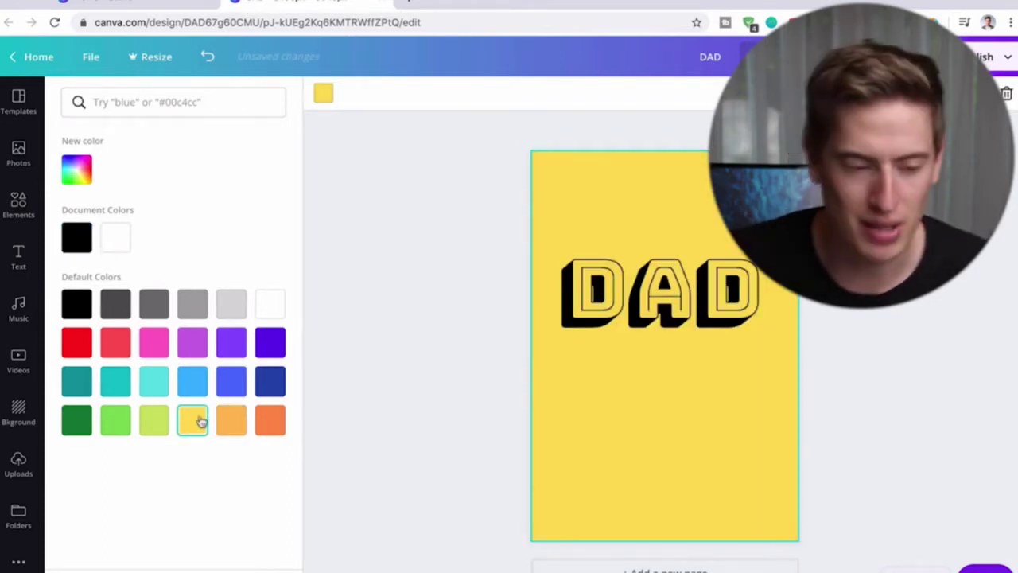
# Nudge DAD slightly right and add a second heading text box.
pyautogui.click(652, 318)
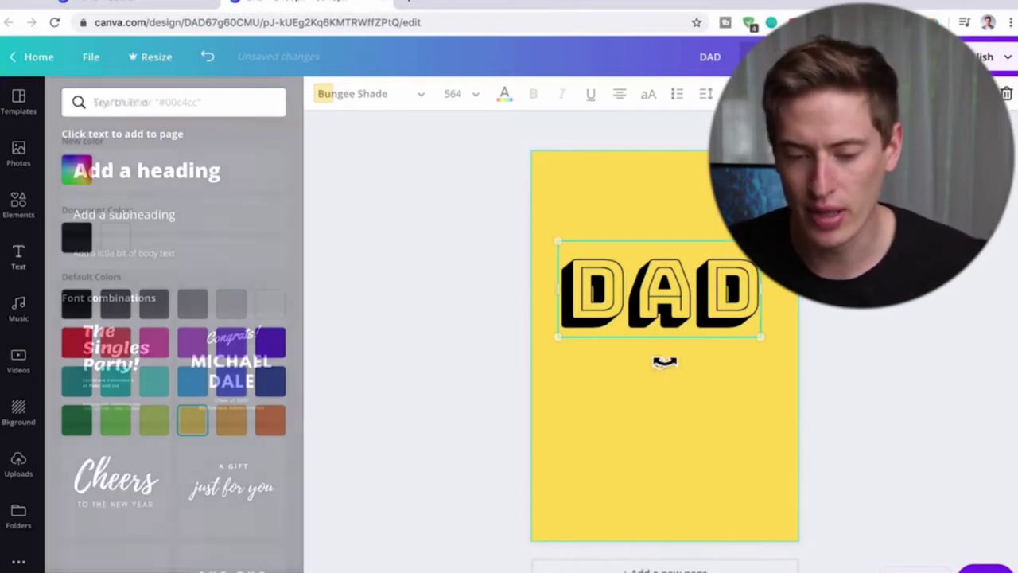
pyautogui.moveTo(648, 316); pyautogui.dragTo(658, 317)
pyautogui.click(657, 317)
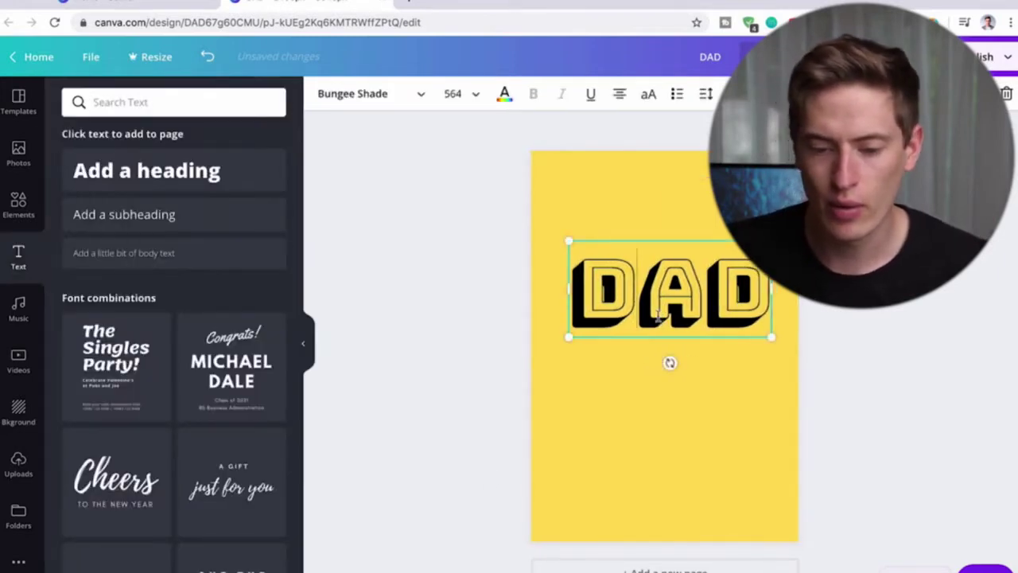
pyautogui.click(630, 388)
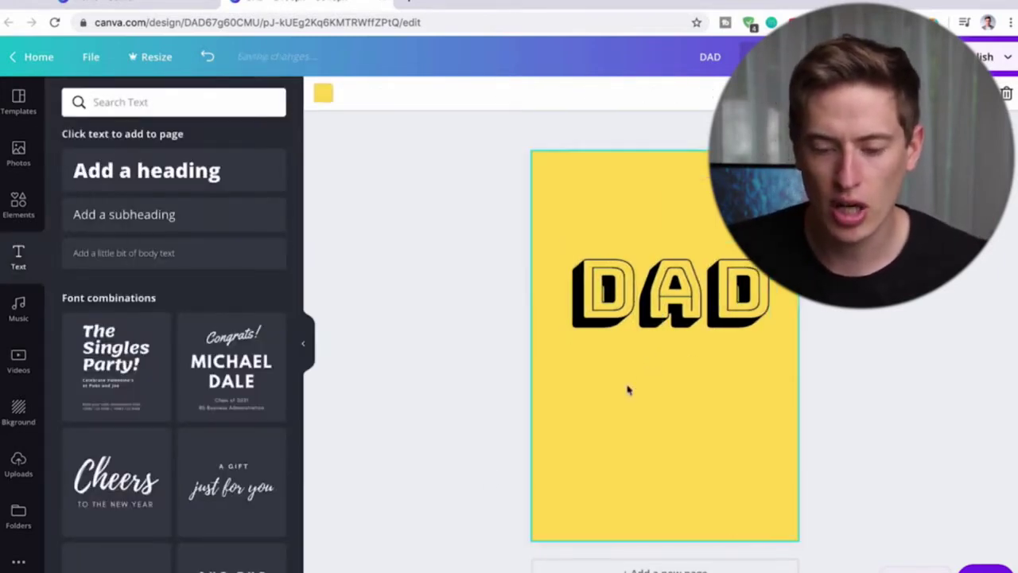
pyautogui.click(200, 177)
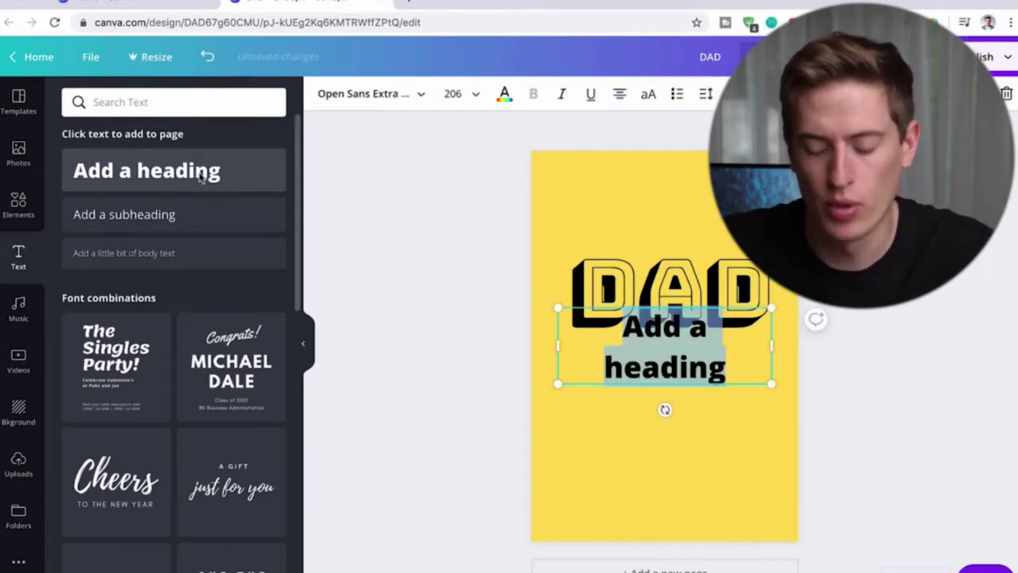
# Type 'LEVEL 1' in the new heading and set it in Bungee Shade.
pyautogui.write('LEVEL 1')
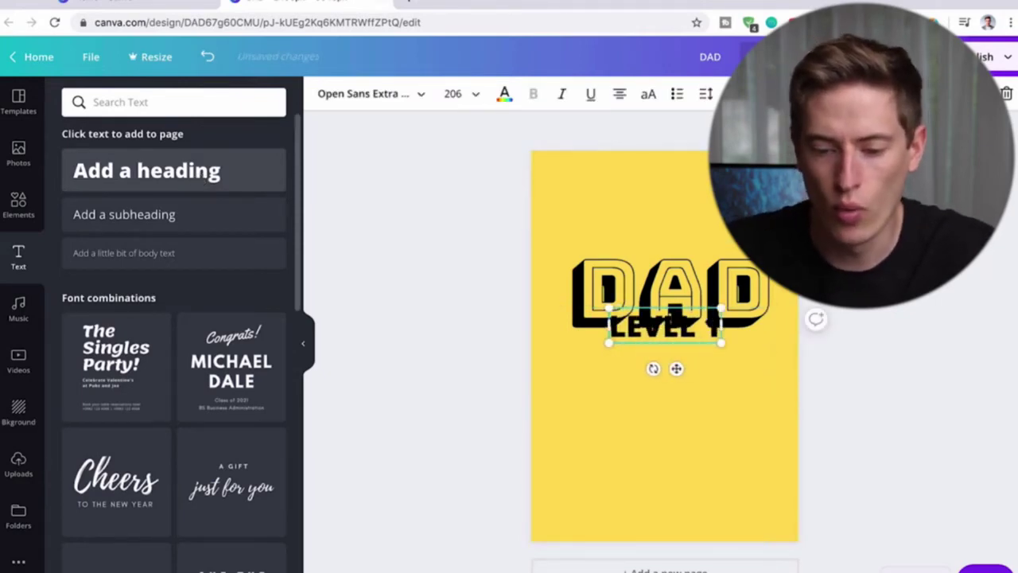
pyautogui.hotkey('ctrl', 'a')
pyautogui.click(369, 93)
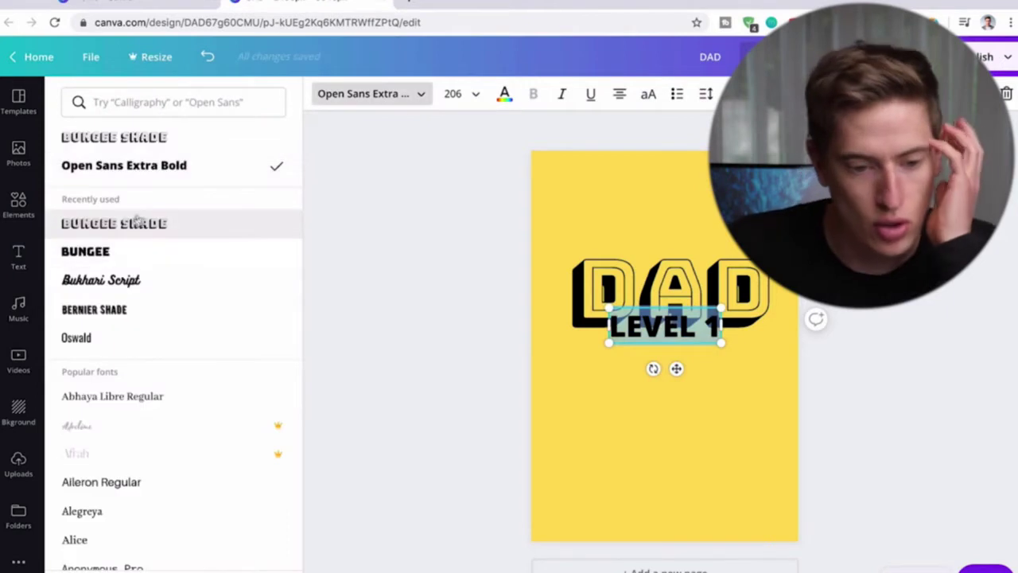
pyautogui.click(143, 223)
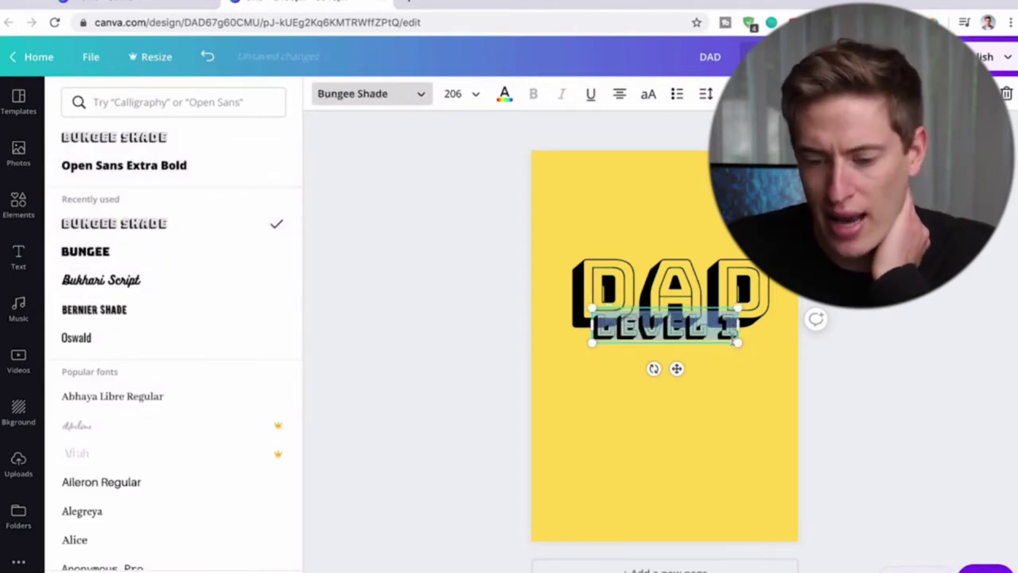
# Enlarge LEVEL 1 to size 343 and recentre DAD on the page.
pyautogui.moveTo(747, 348); pyautogui.dragTo(843, 393)
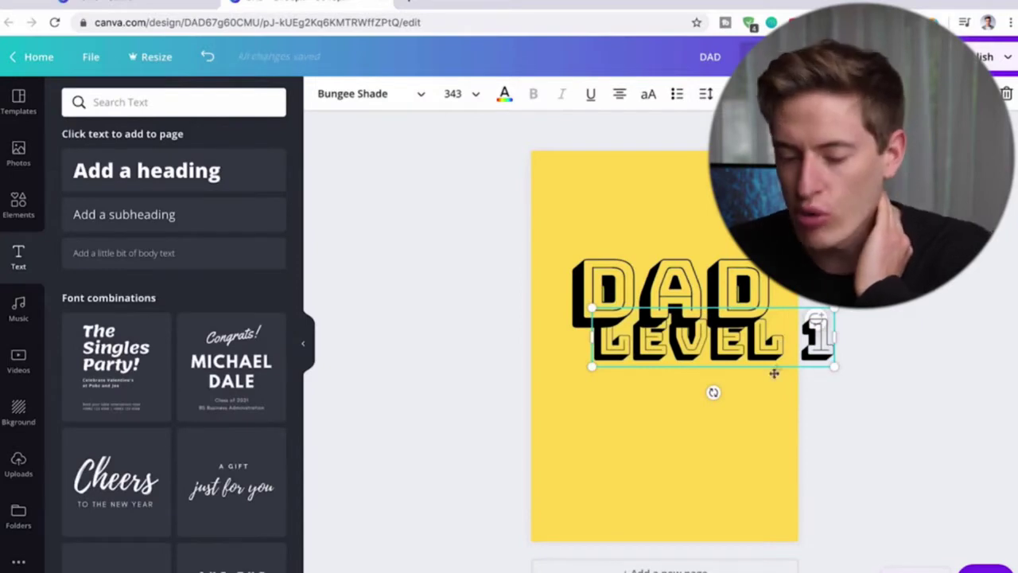
pyautogui.moveTo(738, 368); pyautogui.dragTo(710, 422)
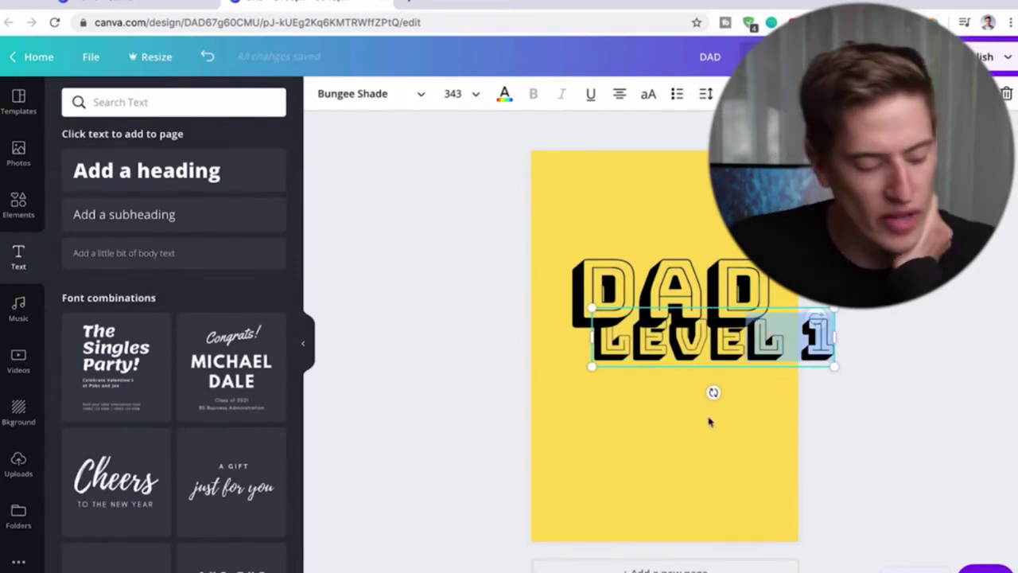
pyautogui.click(761, 412)
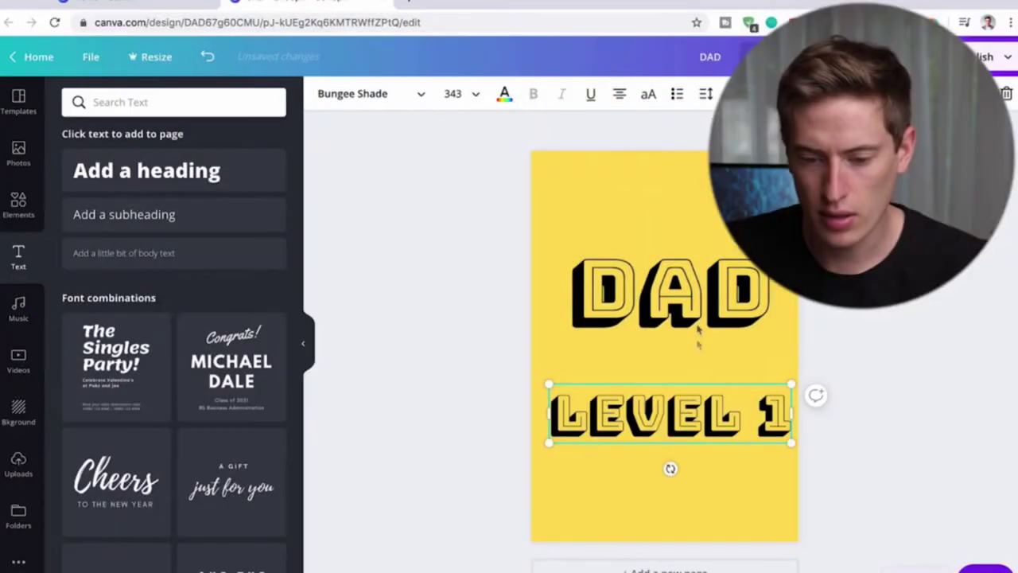
pyautogui.click(698, 320)
pyautogui.moveTo(697, 320); pyautogui.dragTo(692, 320)
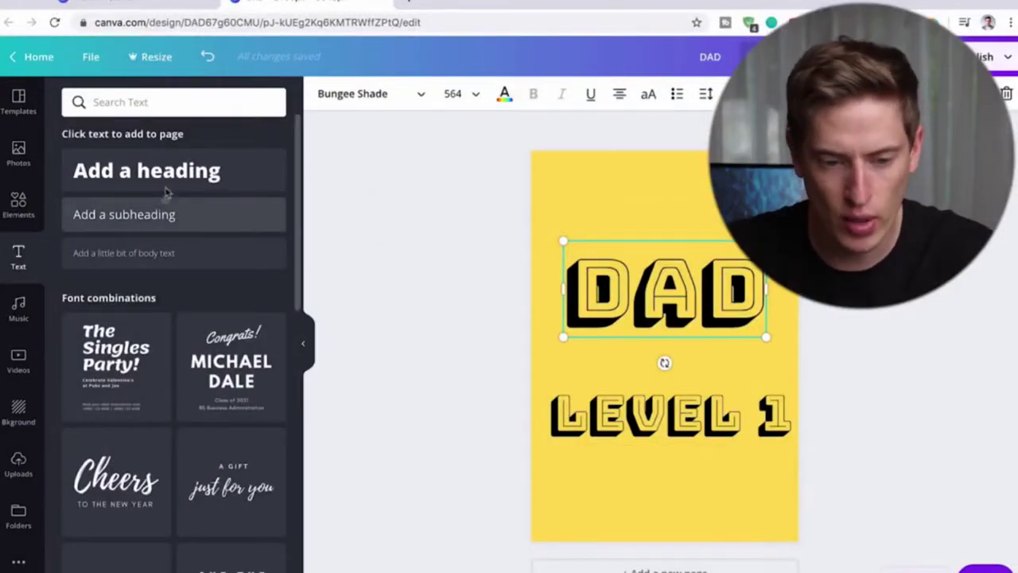
# Add a 'HAS' heading in Bungee and move it above DAD.
pyautogui.click(232, 169)
pyautogui.write('HAS')
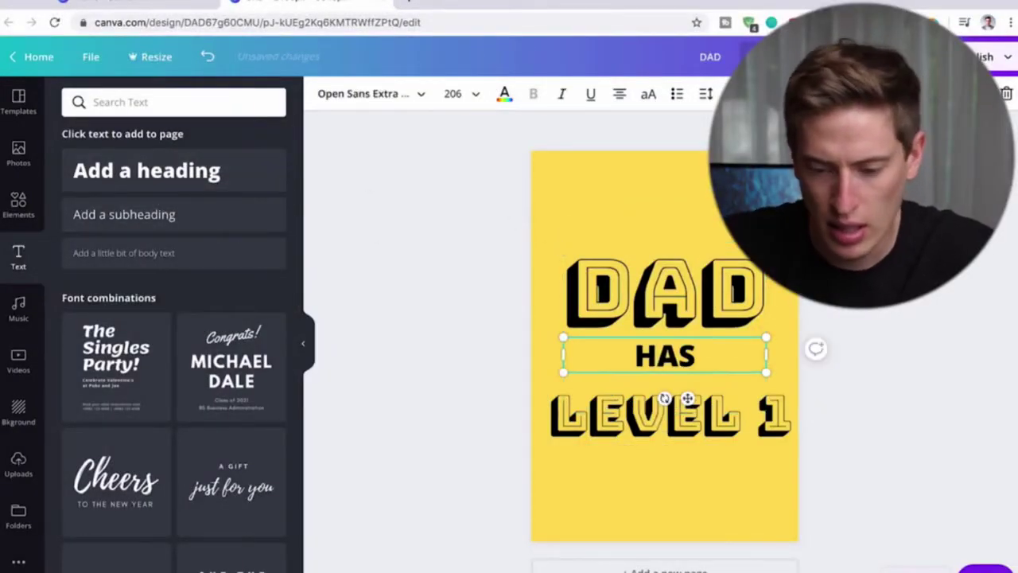
pyautogui.hotkey('ctrl', 'a')
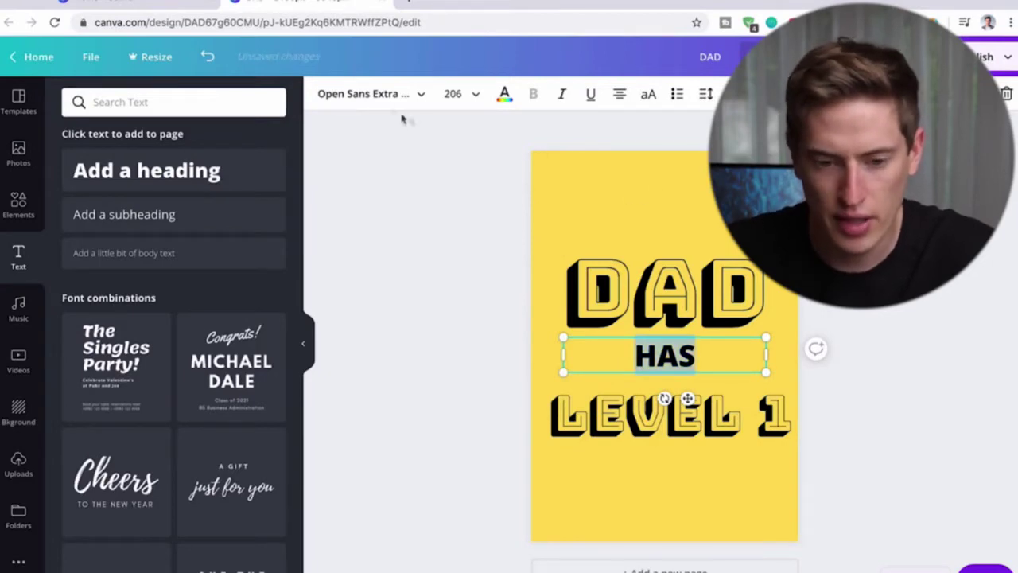
pyautogui.click(380, 94)
pyautogui.click(99, 253)
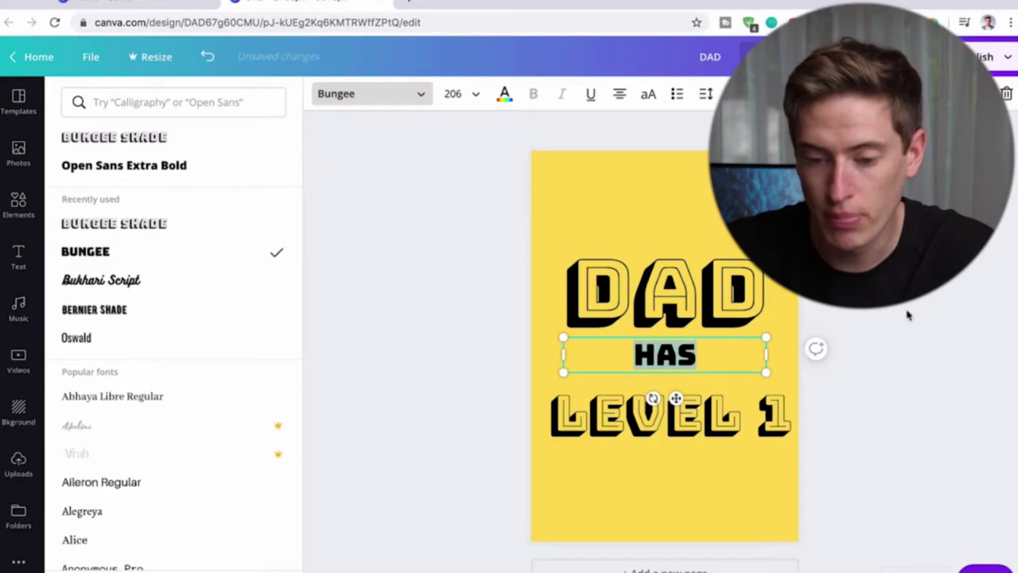
pyautogui.click(722, 342)
pyautogui.moveTo(674, 397); pyautogui.dragTo(675, 280)
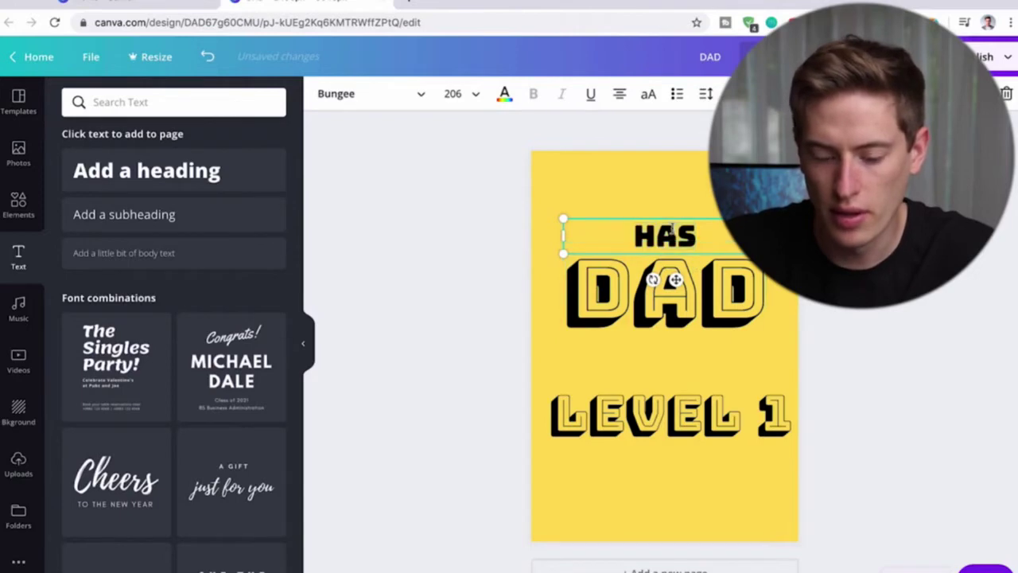
# Retype that line as 'THIS' and duplicate it between DAD and LEVEL 1.
pyautogui.write('THIS')
pyautogui.click(695, 194)
pyautogui.click(674, 237)
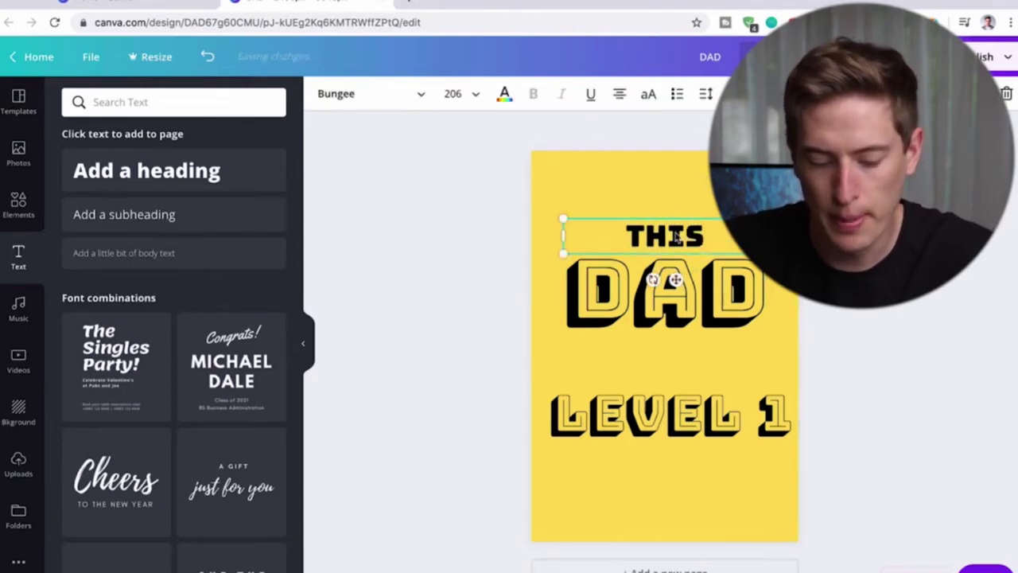
pyautogui.keyDown('alt'); pyautogui.moveTo(674, 237); pyautogui.dragTo(675, 355); pyautogui.keyUp('alt')
# Change the copy to 'HAS' at size 172, centred on the page.
pyautogui.doubleClick(674, 355)
pyautogui.write('HAS')
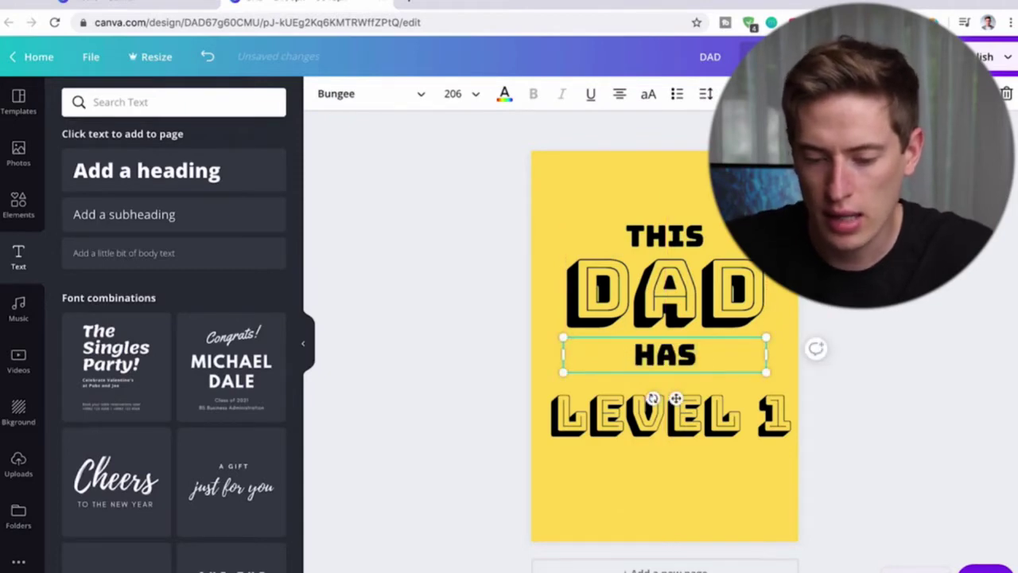
pyautogui.moveTo(766, 373); pyautogui.dragTo(732, 366)
pyautogui.moveTo(659, 392); pyautogui.dragTo(675, 392)
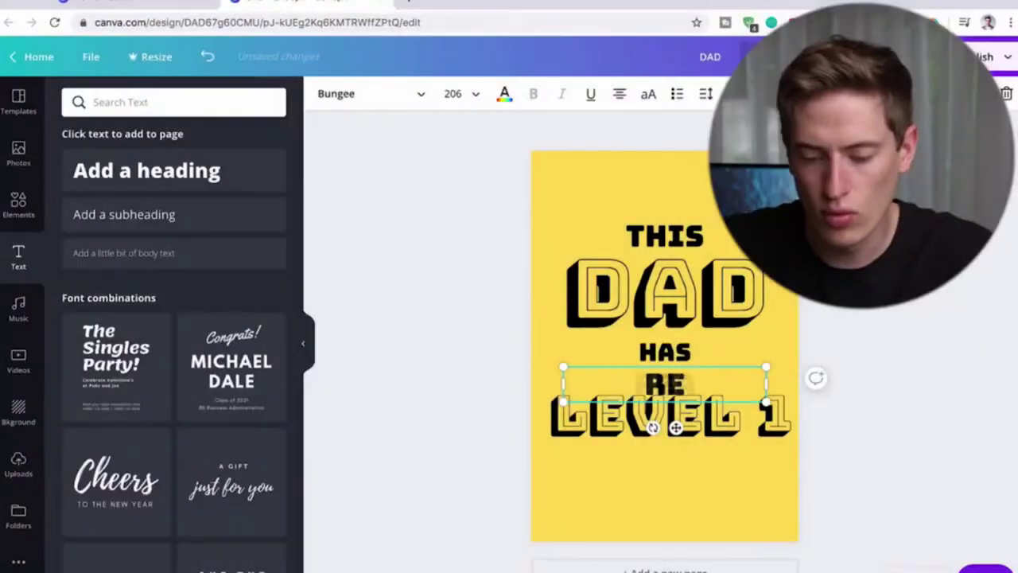
# Add the 'REACHED' line and nudge LEVEL 1 below it, centred.
pyautogui.write('ACHED')
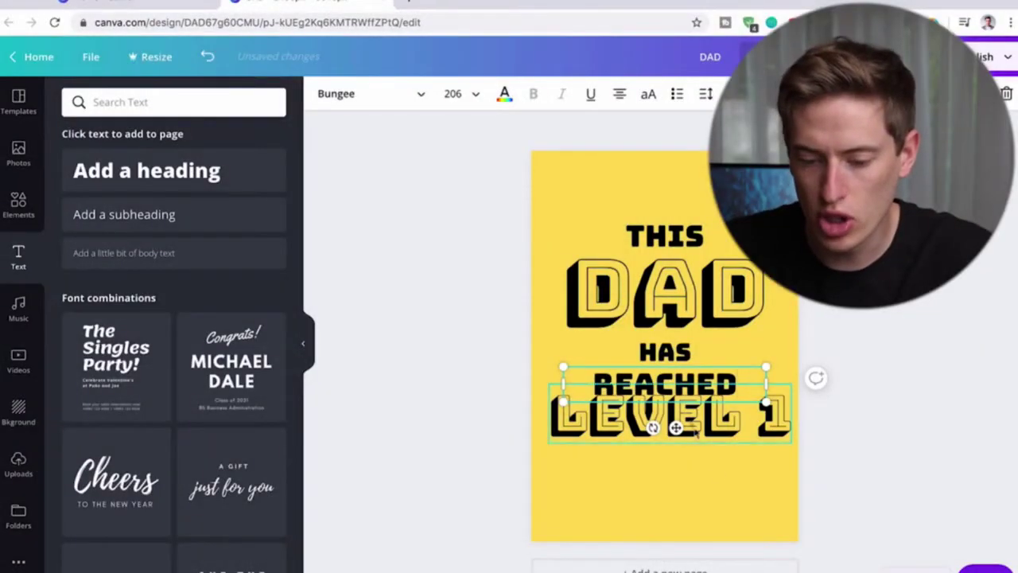
pyautogui.click(727, 486)
pyautogui.click(743, 444)
pyautogui.moveTo(743, 444); pyautogui.dragTo(740, 448)
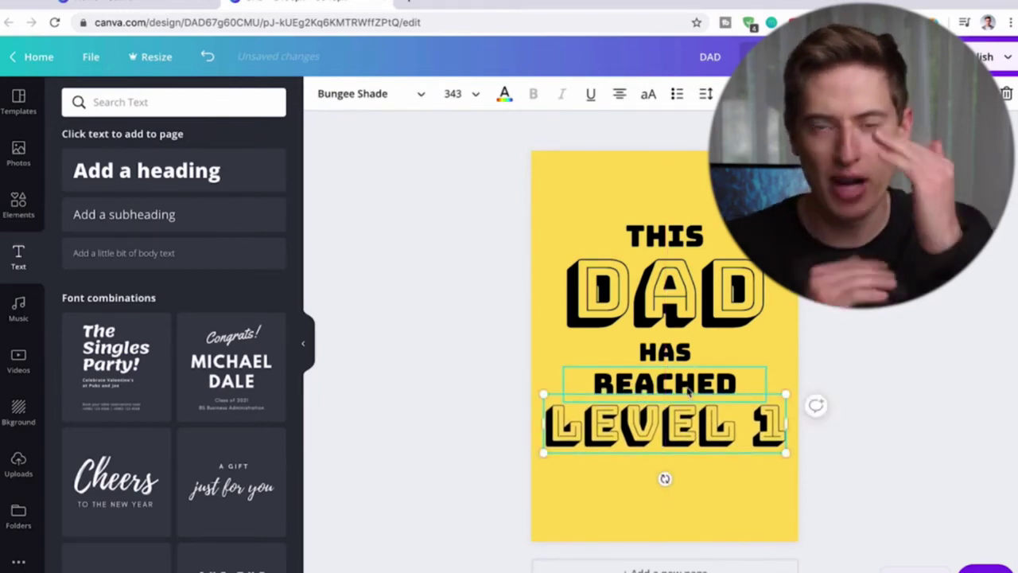
pyautogui.click(842, 319)
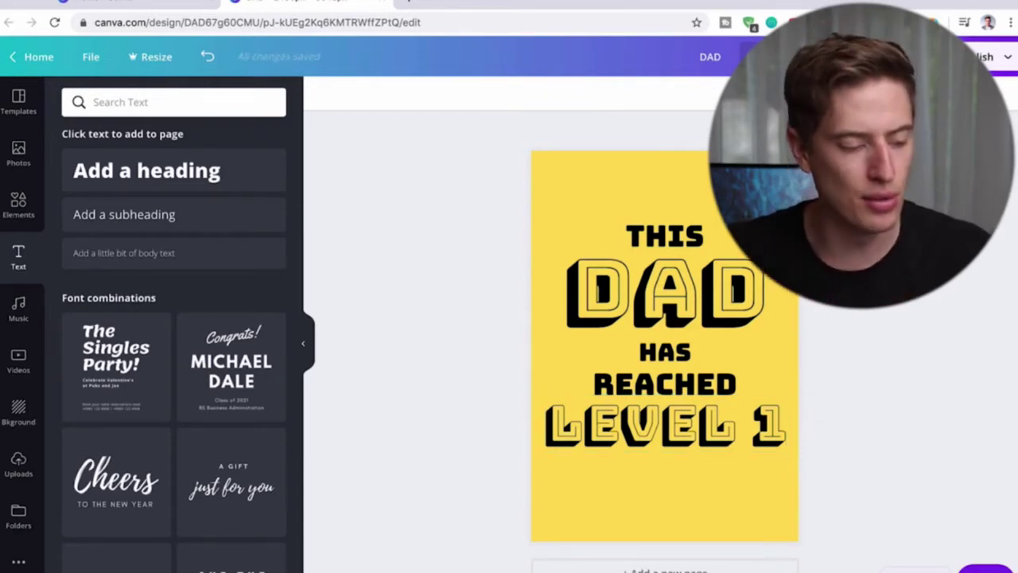
pyautogui.click(665, 236)
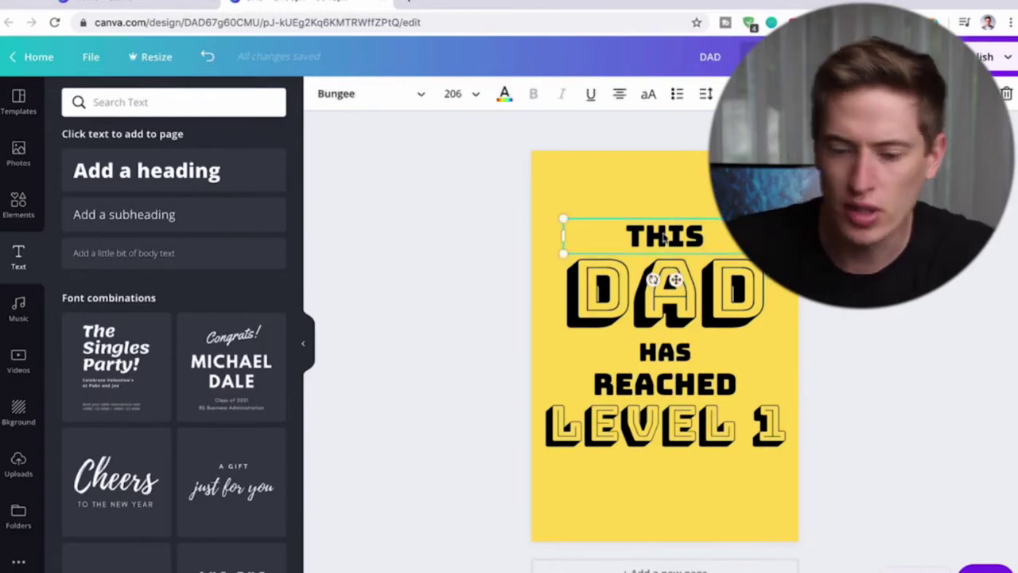
pyautogui.click(504, 95)
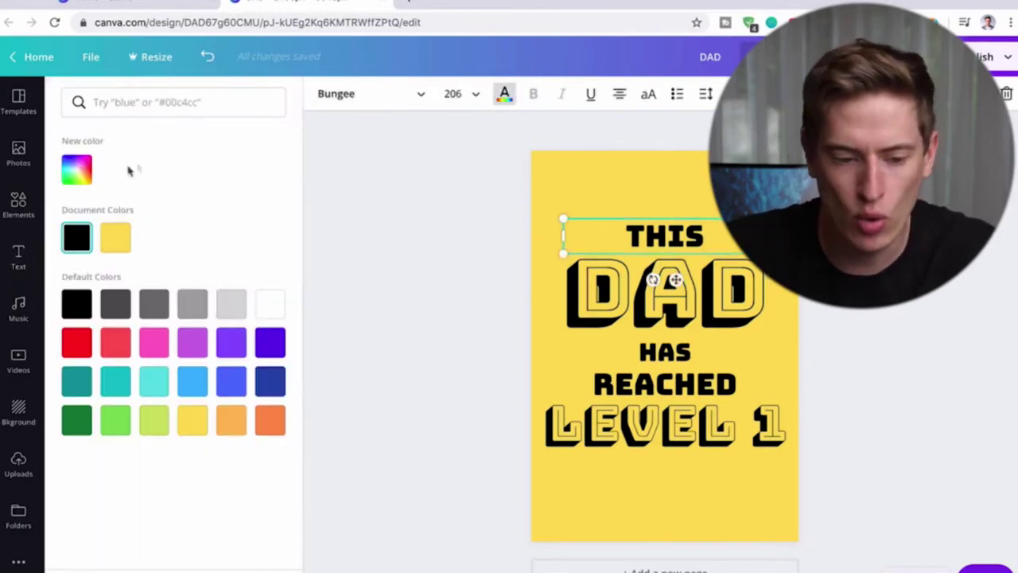
# Colour THIS, HAS and REACHED white, and DAD and LEVEL 1 dark blue.
pyautogui.click(269, 303)
pyautogui.click(660, 349)
pyautogui.click(270, 304)
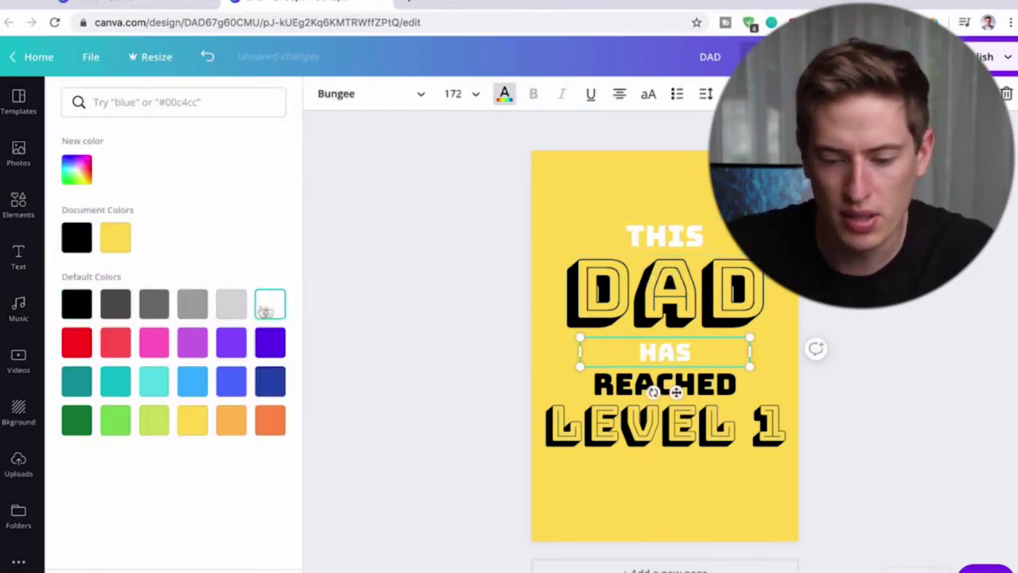
pyautogui.click(703, 390)
pyautogui.click(269, 302)
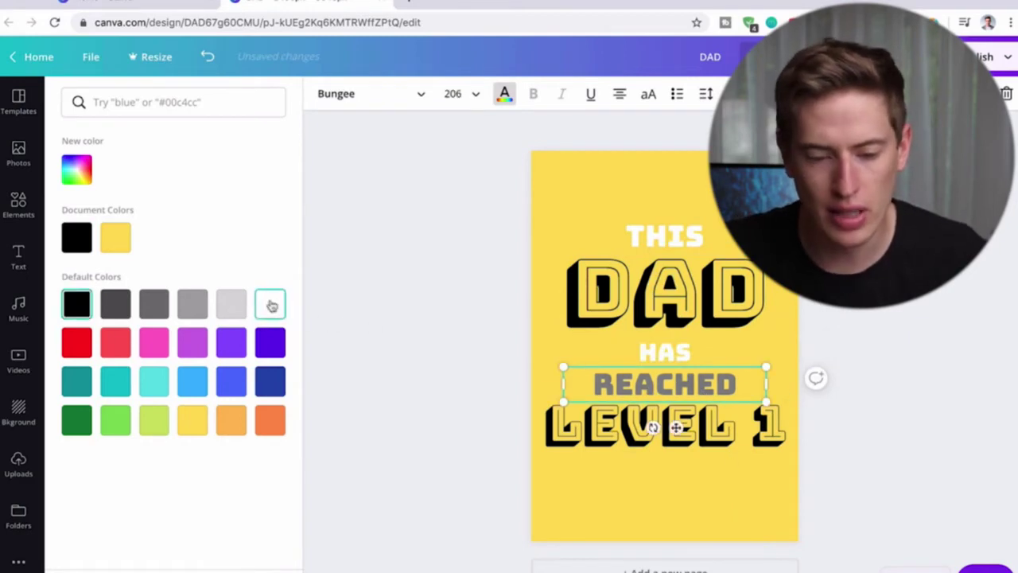
pyautogui.click(560, 304)
pyautogui.click(271, 344)
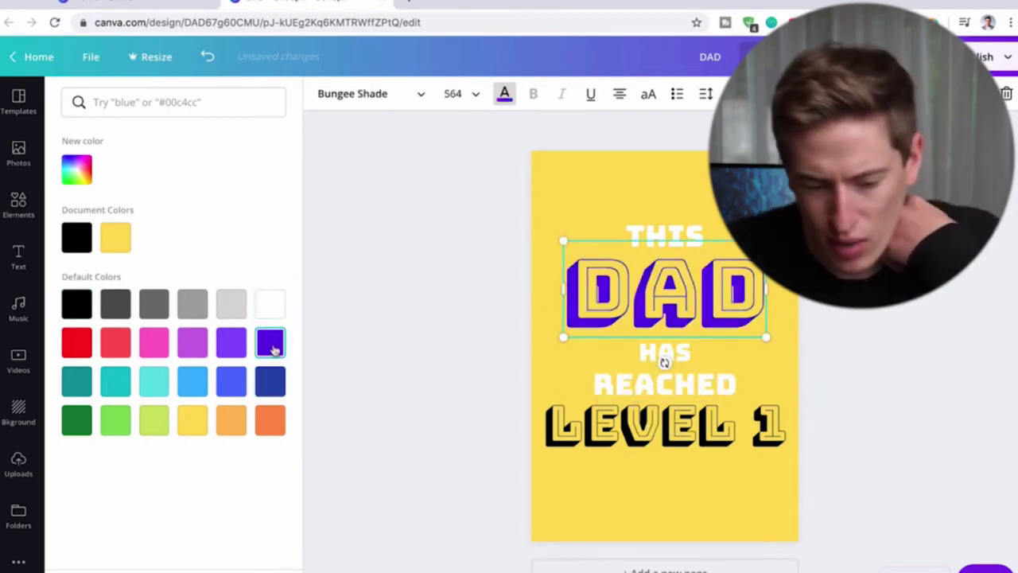
pyautogui.click(270, 381)
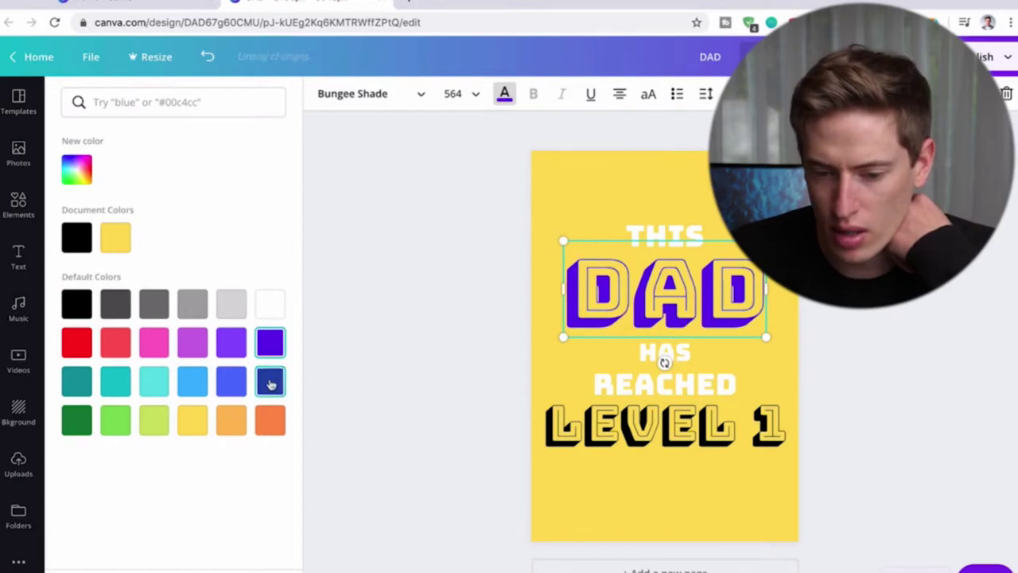
pyautogui.click(568, 430)
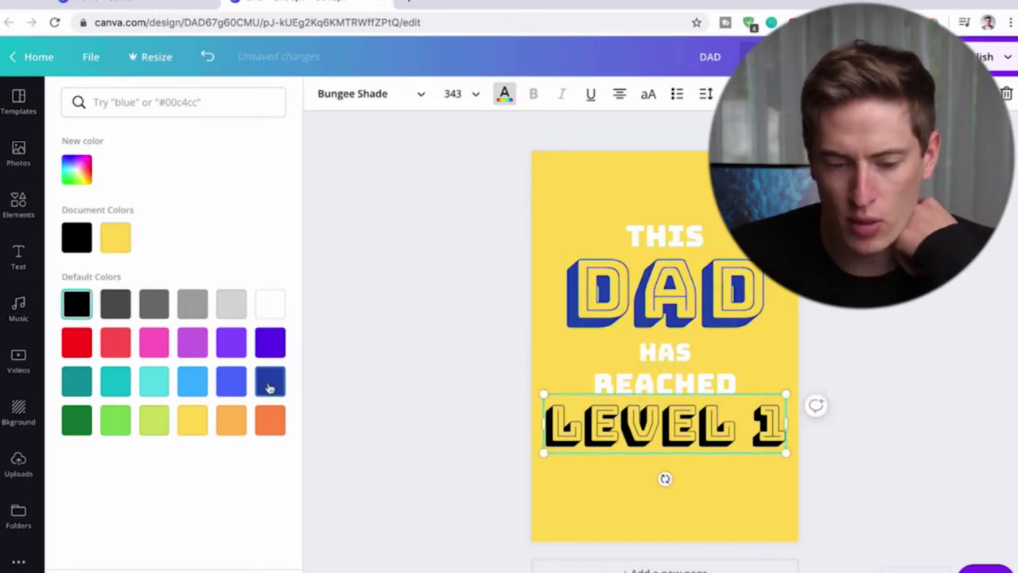
pyautogui.click(269, 380)
pyautogui.click(618, 461)
# Move HAS, REACHED and LEVEL 1 up along the centre line to tighten spacing.
pyautogui.moveTo(674, 361); pyautogui.dragTo(679, 384)
pyautogui.click(775, 468)
pyautogui.moveTo(704, 394); pyautogui.dragTo(705, 386)
pyautogui.click(706, 407)
pyautogui.moveTo(664, 478); pyautogui.dragTo(665, 478)
pyautogui.click(714, 497)
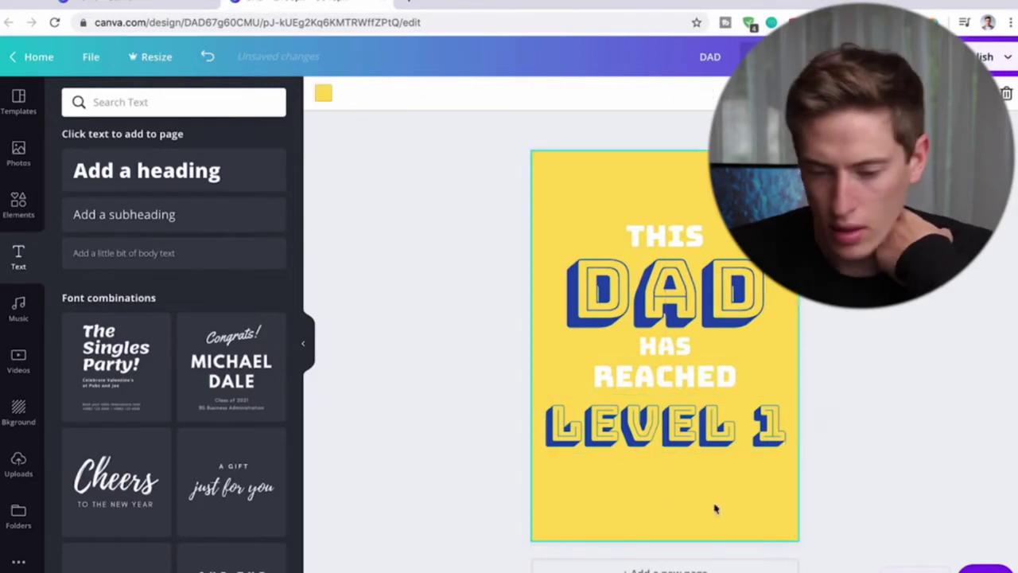
pyautogui.click(684, 440)
pyautogui.moveTo(684, 440); pyautogui.dragTo(682, 431)
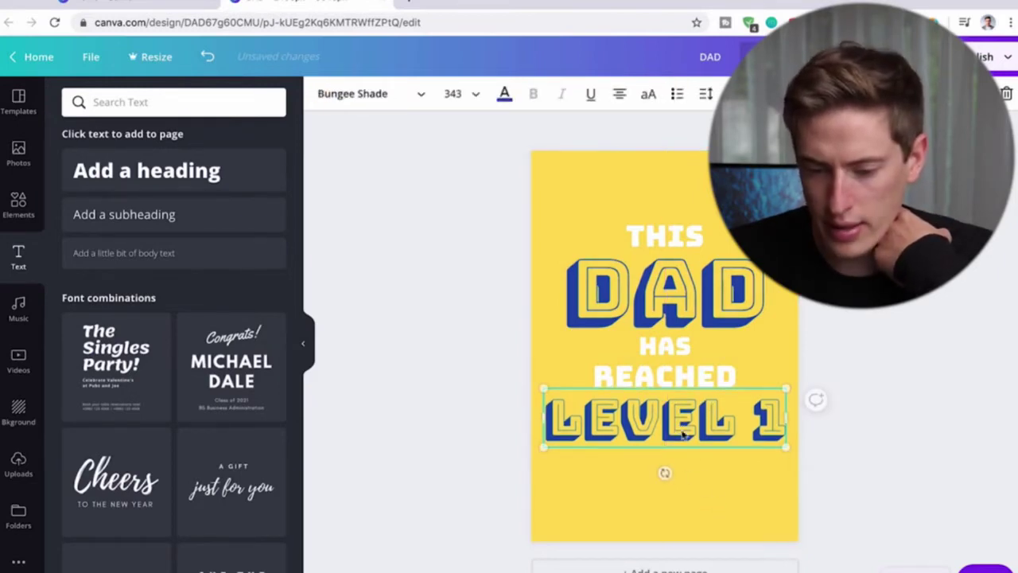
pyautogui.click(663, 473)
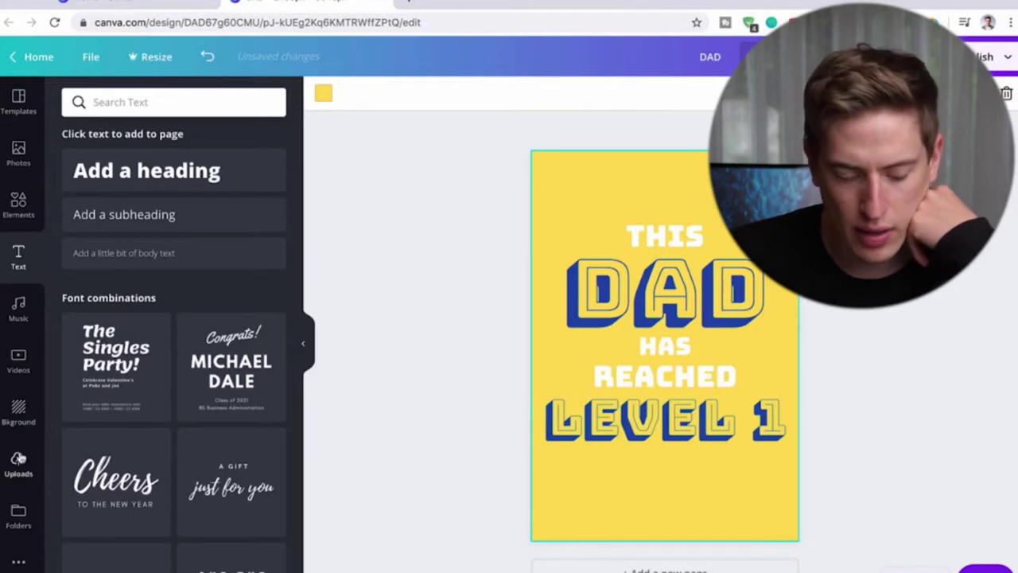
# Place a black game controller from recently used elements and shrink it.
pyautogui.click(18, 463)
pyautogui.click(18, 412)
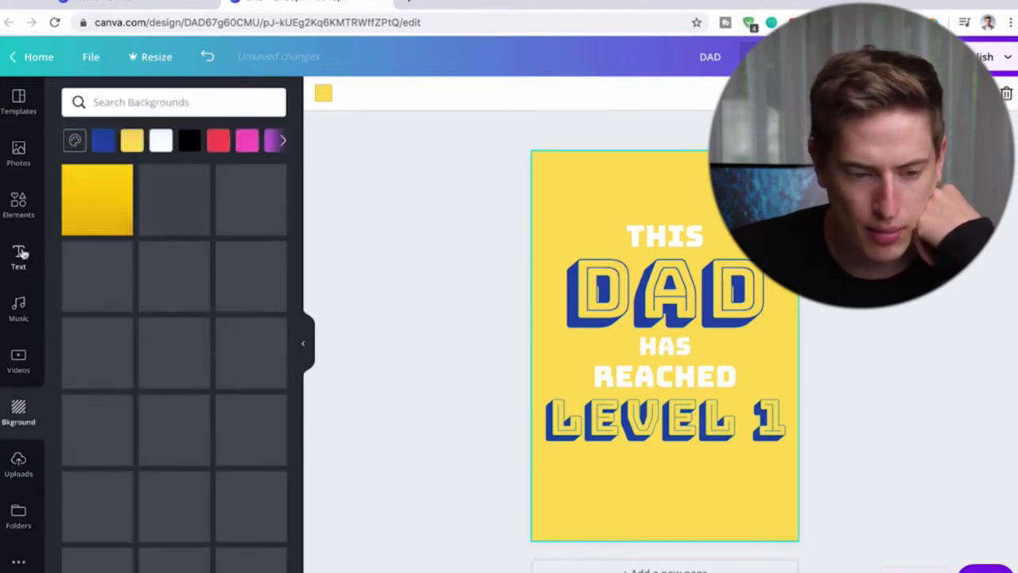
pyautogui.click(18, 205)
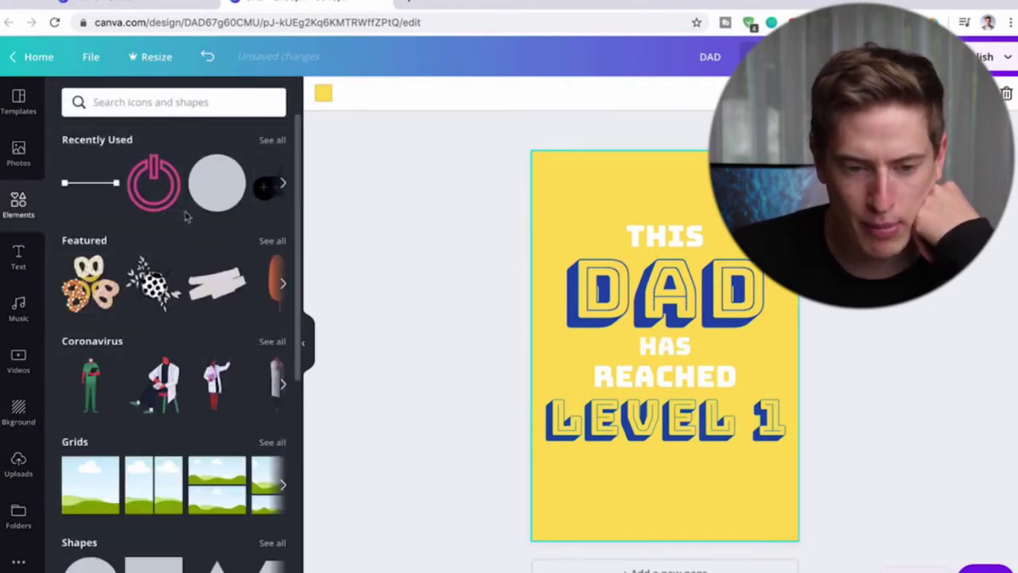
pyautogui.click(283, 182)
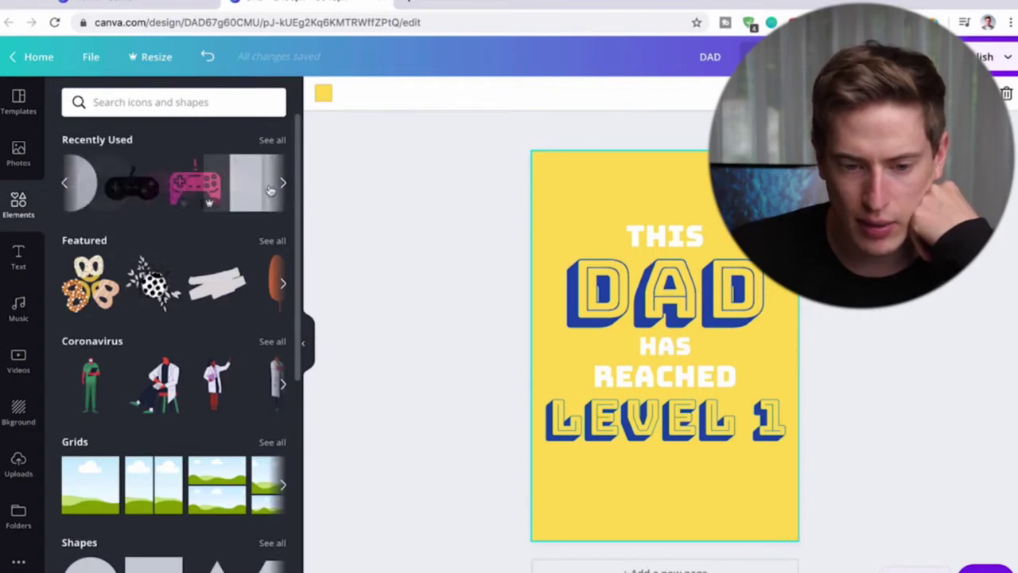
pyautogui.moveTo(99, 184); pyautogui.dragTo(764, 509)
pyautogui.moveTo(790, 376); pyautogui.dragTo(704, 441)
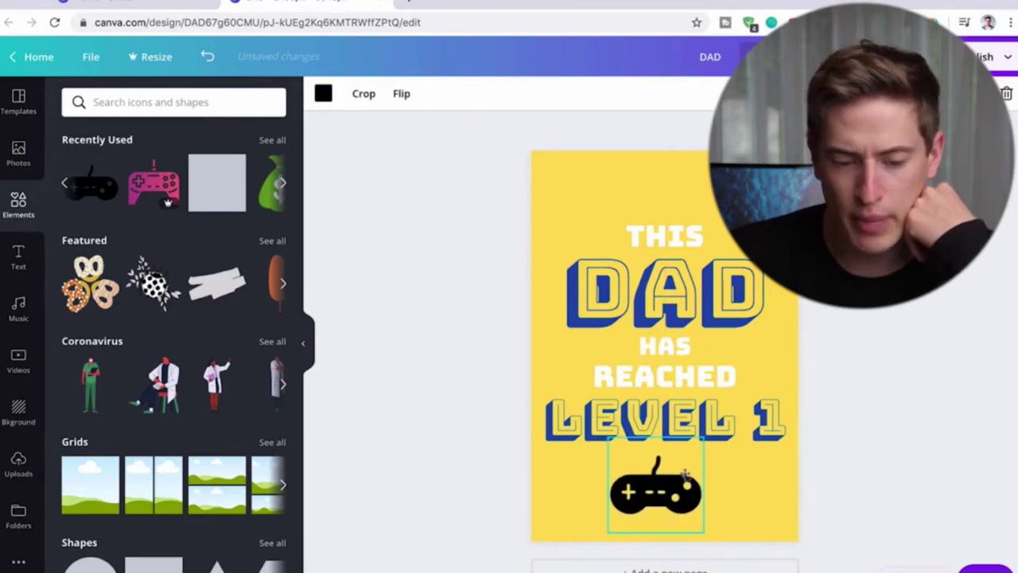
# Search elements for 'CONTROLLER', then 'game', and add the black controller graphic.
pyautogui.click(182, 112)
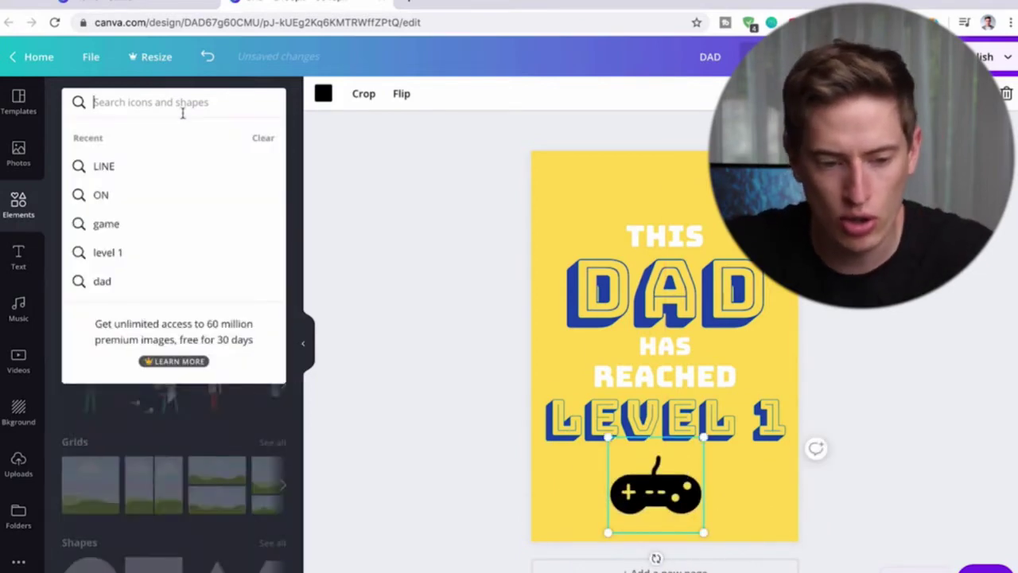
pyautogui.write('CONTROLLER')
pyautogui.press('Return')
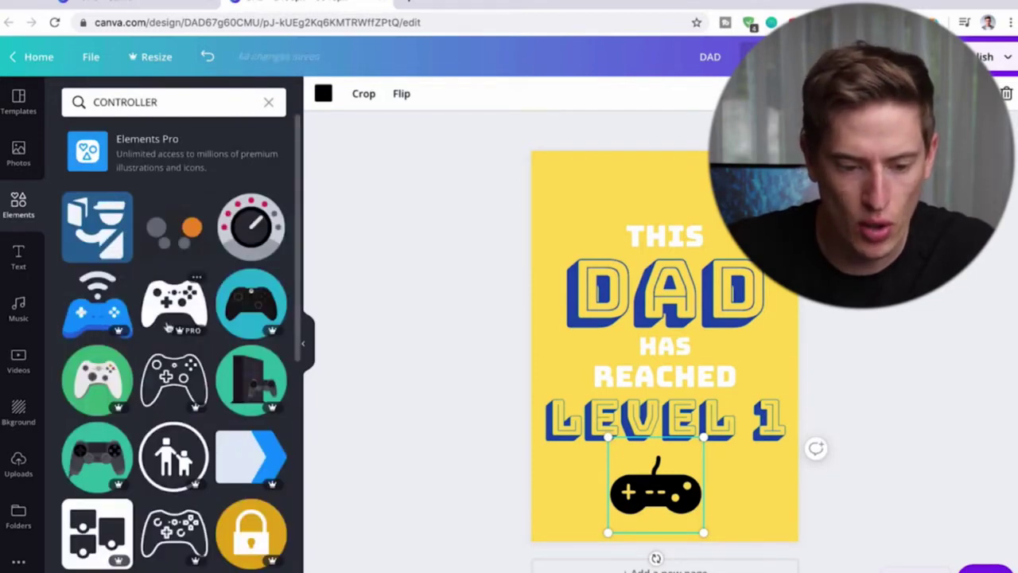
pyautogui.scroll(-4, 172, 397)
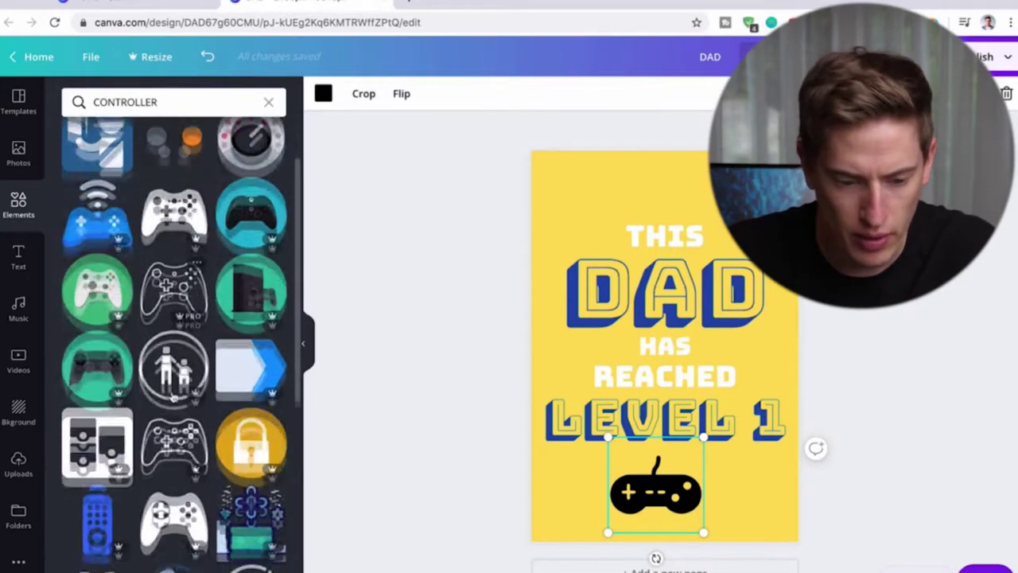
pyautogui.scroll(-3, 173, 397)
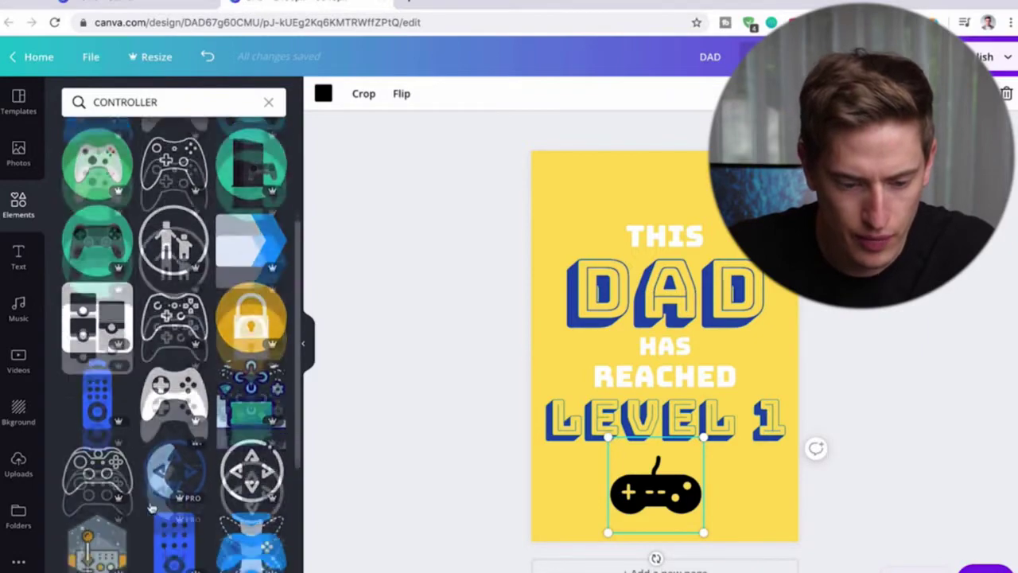
pyautogui.scroll(5, 167, 374)
pyautogui.click(186, 104)
pyautogui.write('game')
pyautogui.press('Return')
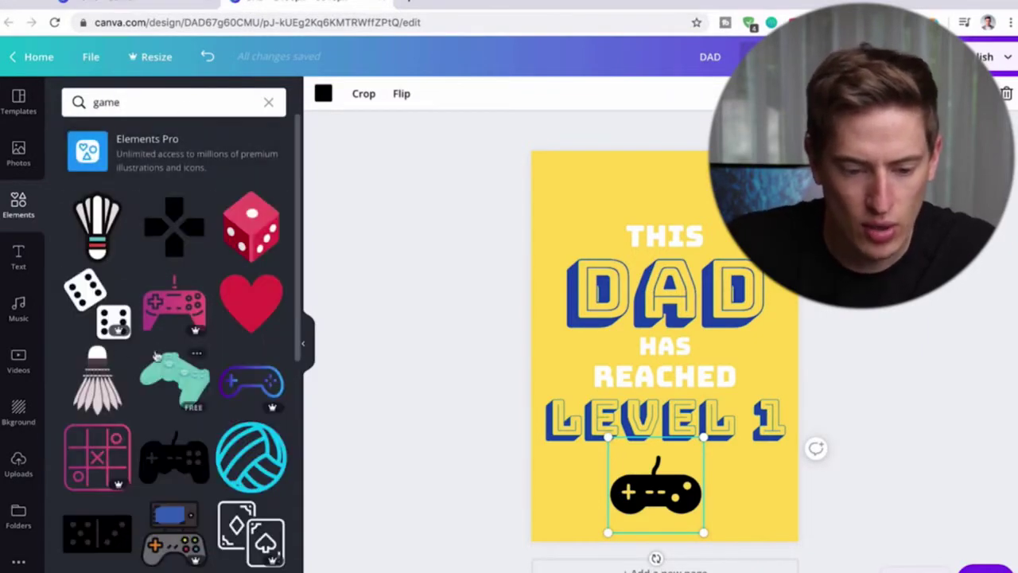
pyautogui.scroll(-3, 181, 324)
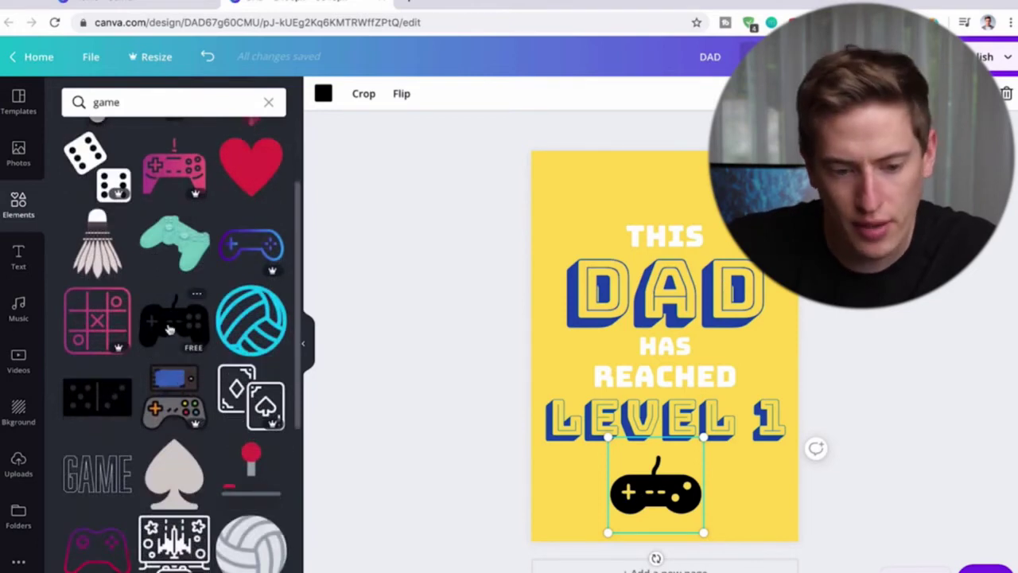
pyautogui.click(169, 328)
# Undo the controller over HAS, delete the extra copy, and centre a small controller below LEVEL 1.
pyautogui.click(712, 338)
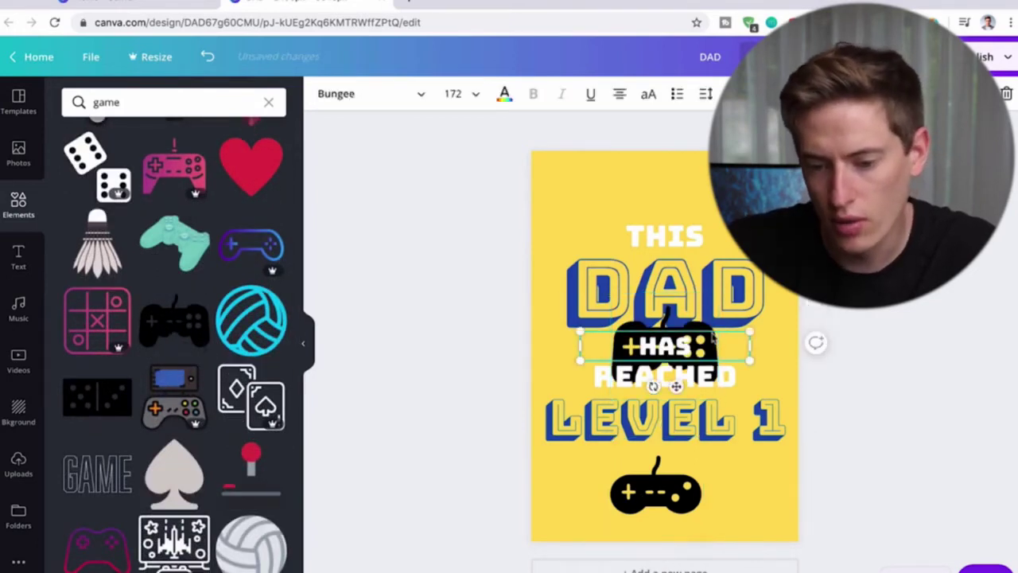
pyautogui.hotkey('ctrl', 'z')
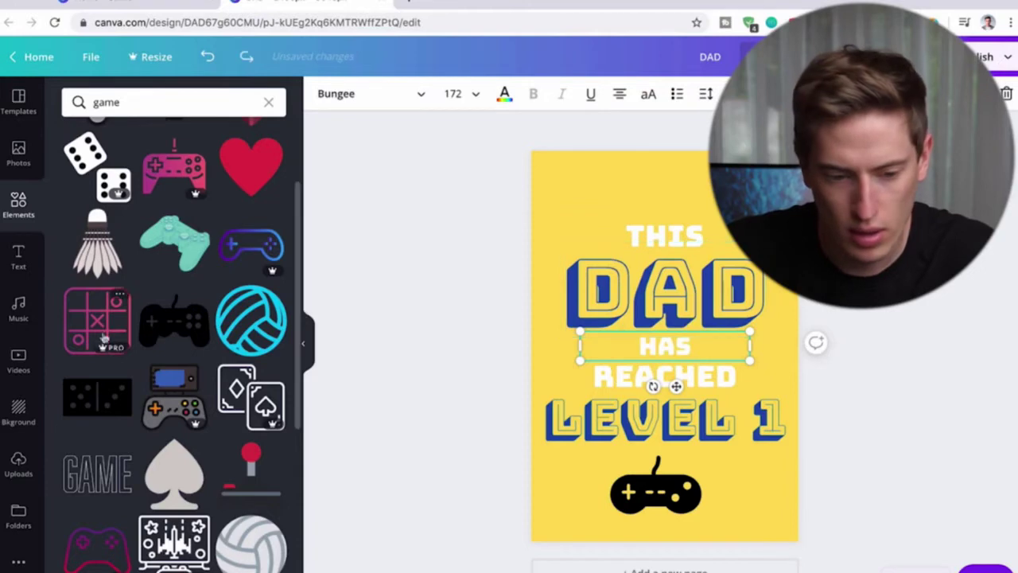
pyautogui.moveTo(179, 331); pyautogui.dragTo(786, 254)
pyautogui.click(648, 491)
pyautogui.press('Delete')
pyautogui.moveTo(787, 306); pyautogui.dragTo(628, 497)
pyautogui.moveTo(768, 411); pyautogui.dragTo(691, 459)
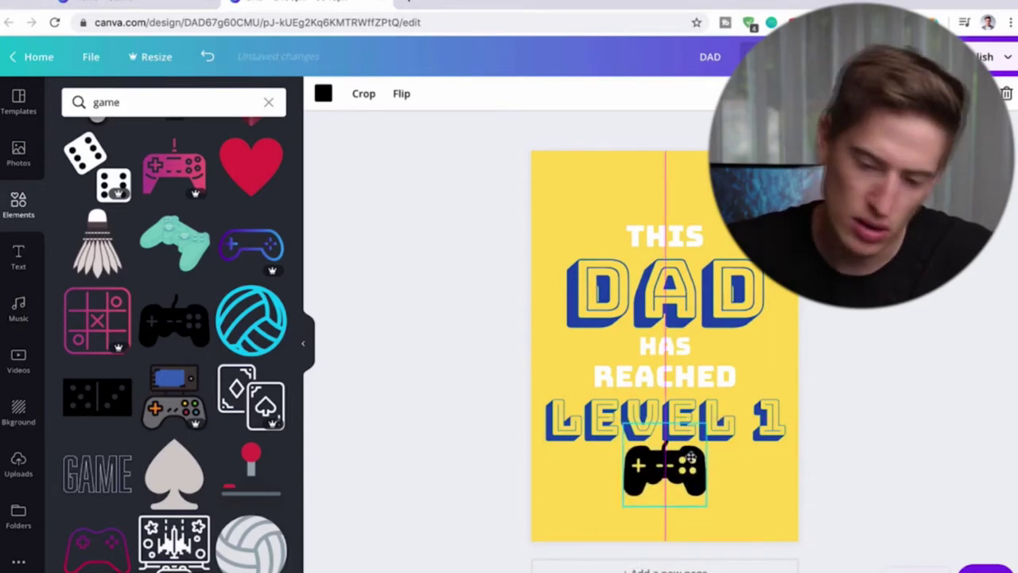
pyautogui.moveTo(691, 459); pyautogui.dragTo(693, 466)
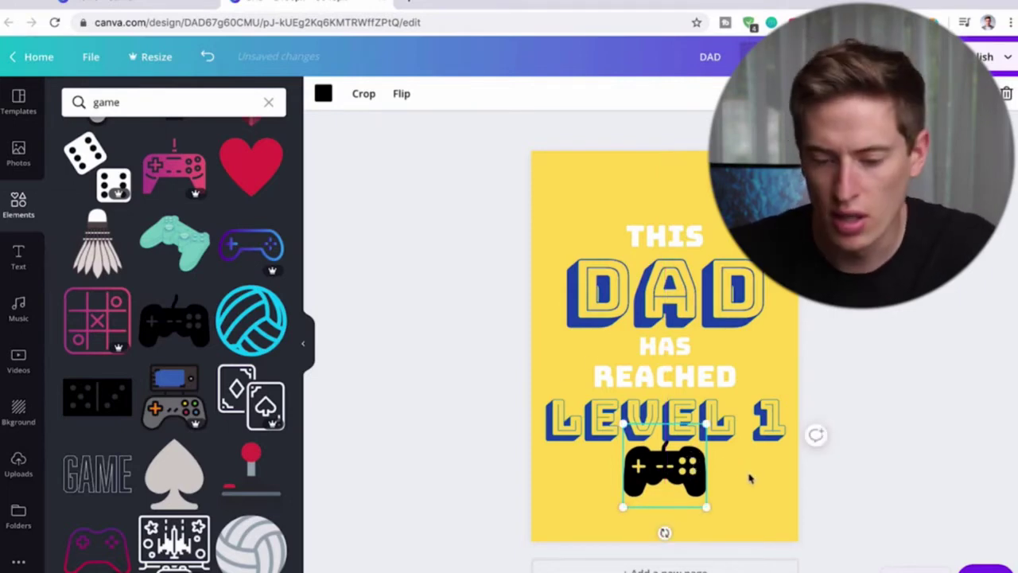
# Recolour the controller to the document's dark blue and slightly reposition DAD.
pyautogui.click(316, 93)
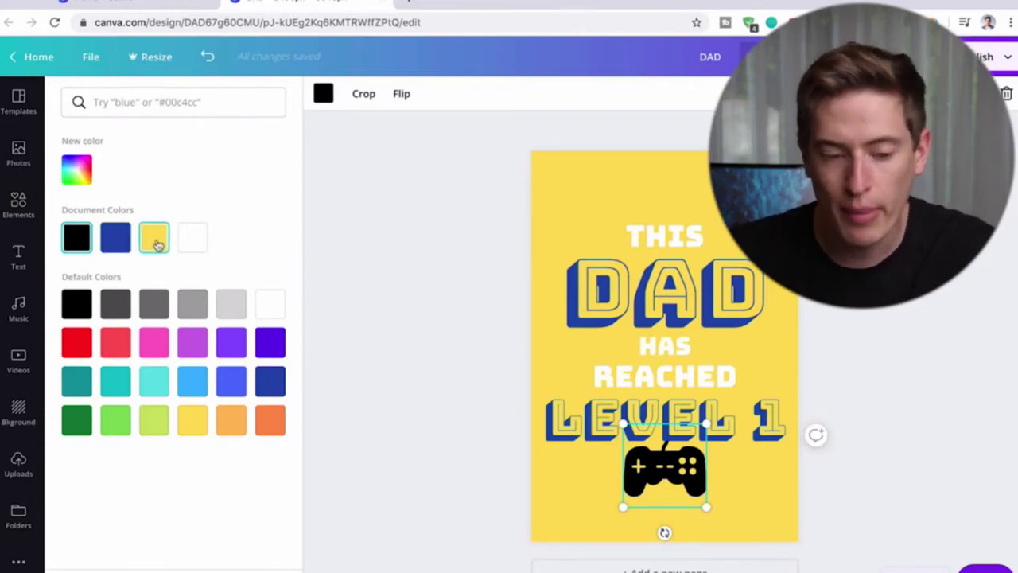
pyautogui.click(116, 240)
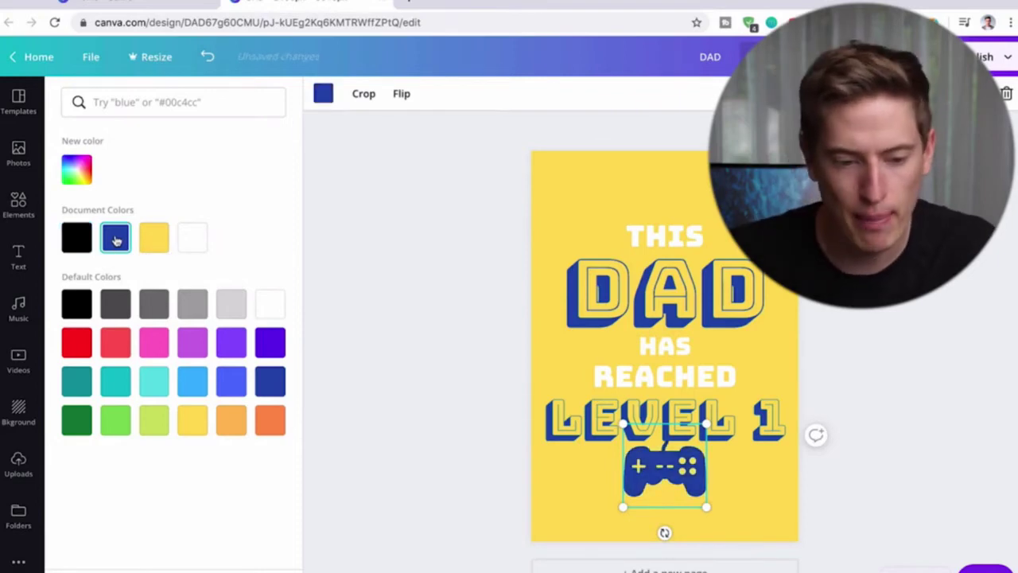
pyautogui.press('Escape')
pyautogui.click(432, 474)
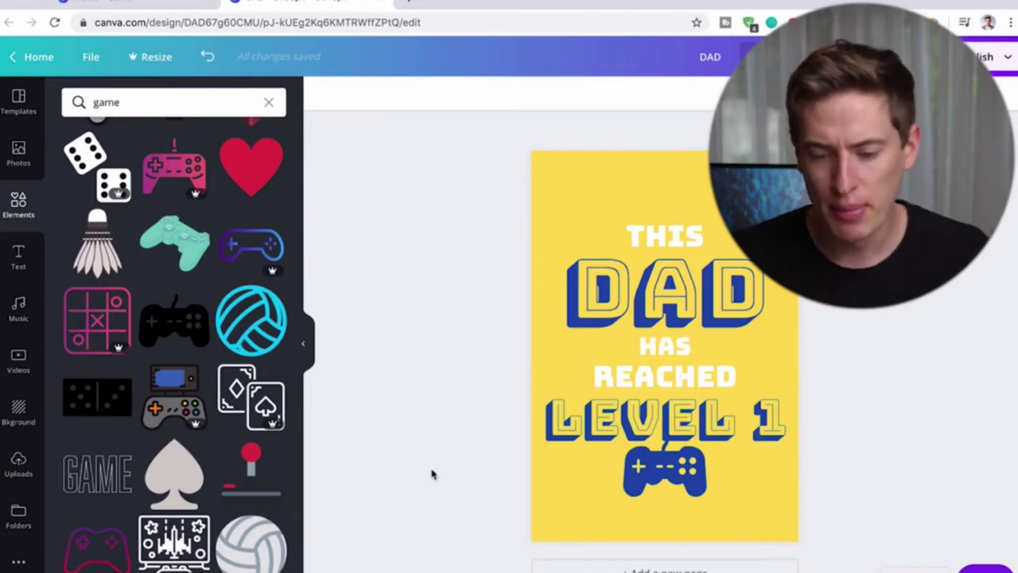
pyautogui.moveTo(652, 293); pyautogui.dragTo(654, 293)
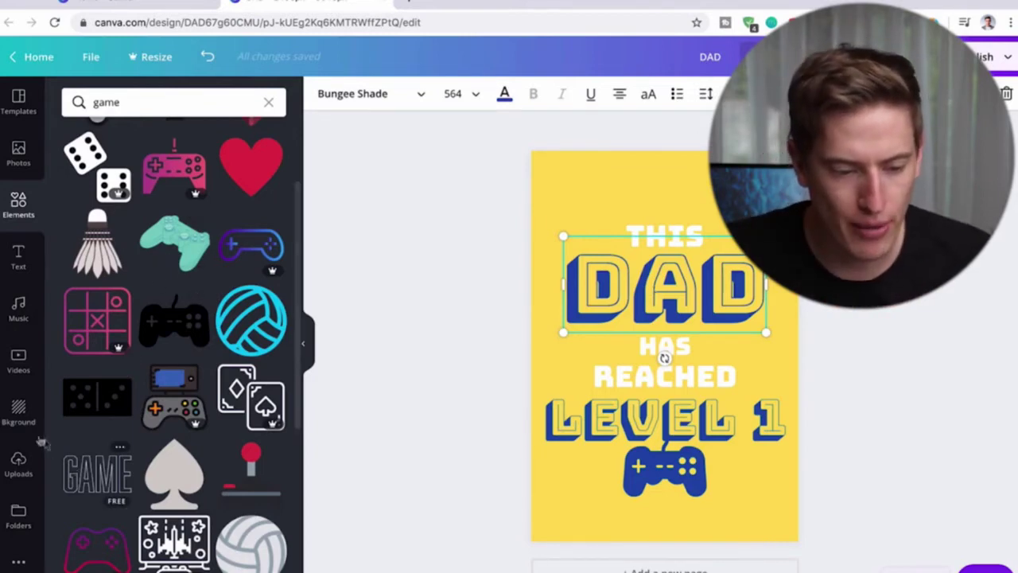
# Add a small bright-blue circle dot beside DAD on the left.
pyautogui.click(18, 205)
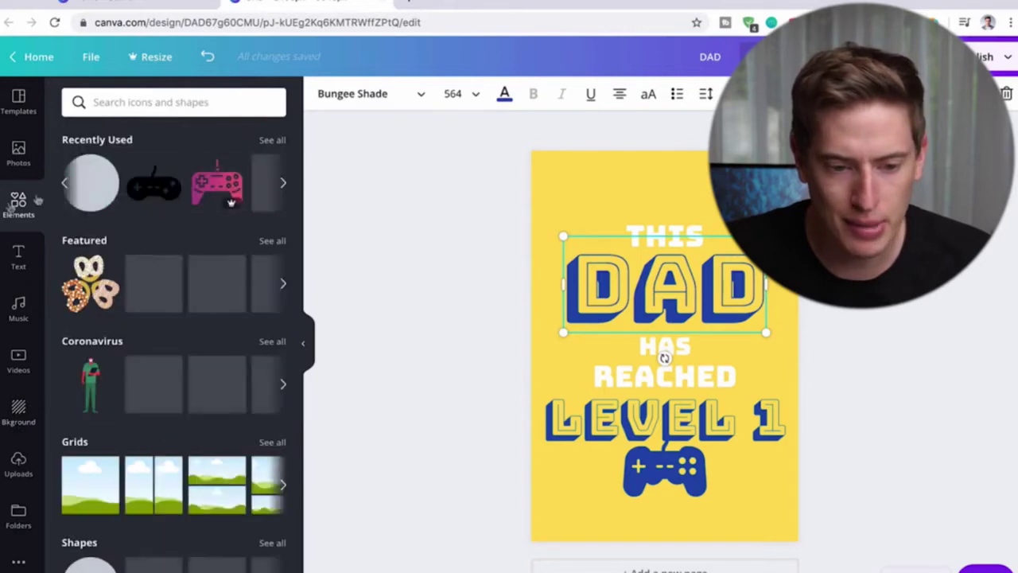
pyautogui.click(90, 183)
pyautogui.moveTo(721, 288); pyautogui.dragTo(560, 319)
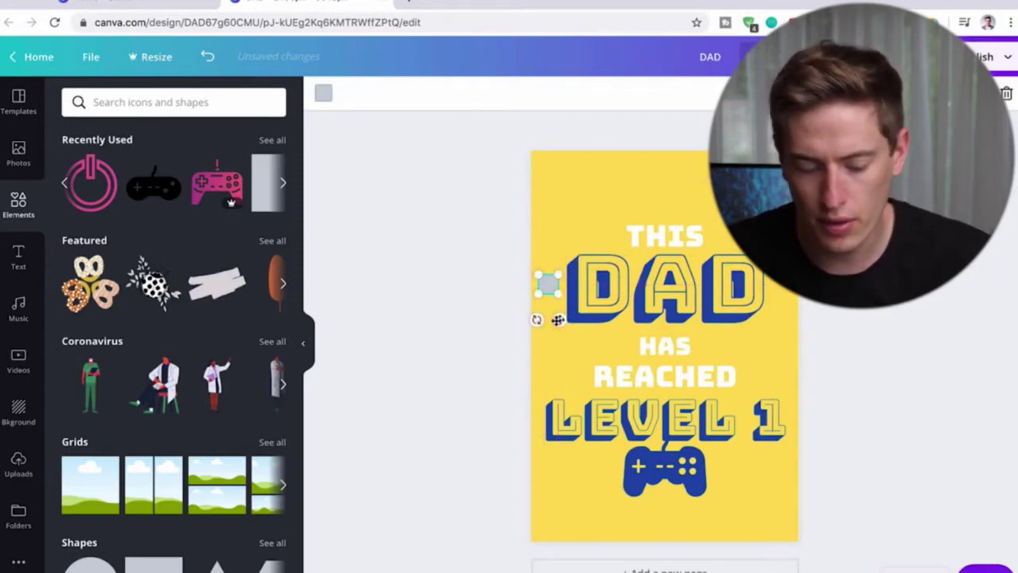
pyautogui.click(323, 94)
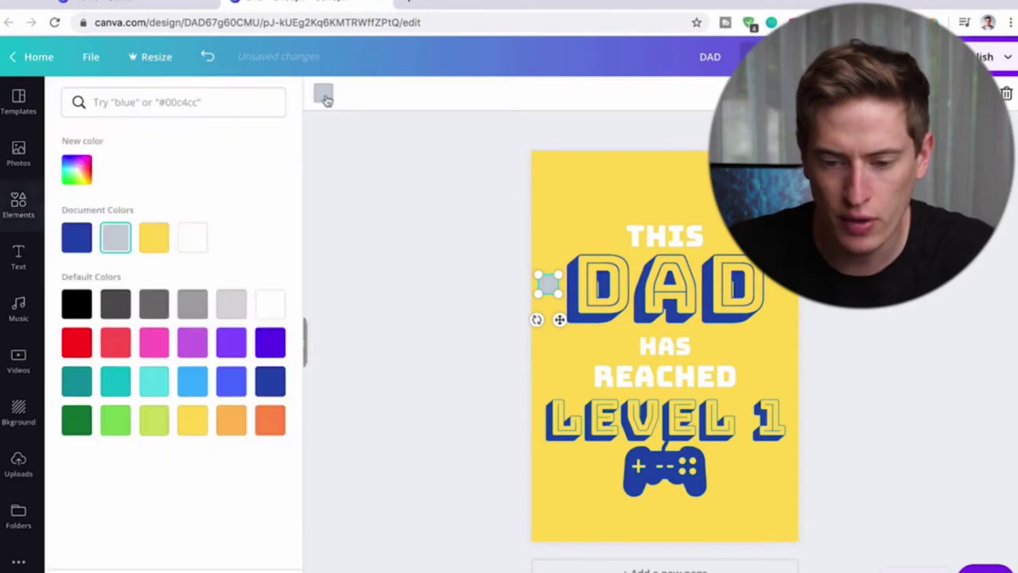
pyautogui.click(236, 383)
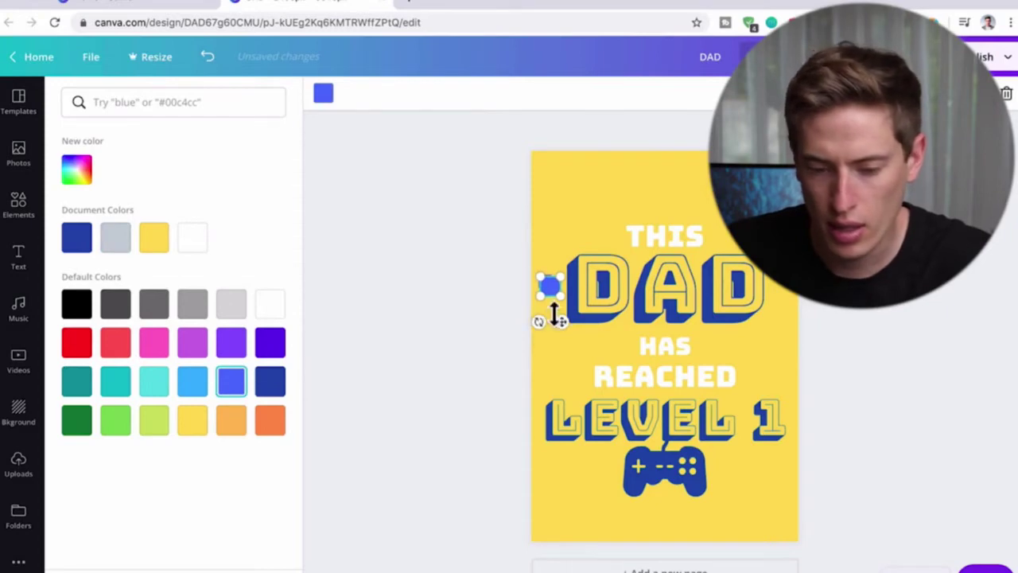
# Duplicate the dot below, copy the pair to DAD's right, and align both pairs.
pyautogui.moveTo(561, 321); pyautogui.dragTo(549, 276)
pyautogui.moveTo(562, 346); pyautogui.dragTo(795, 355)
pyautogui.click(838, 363)
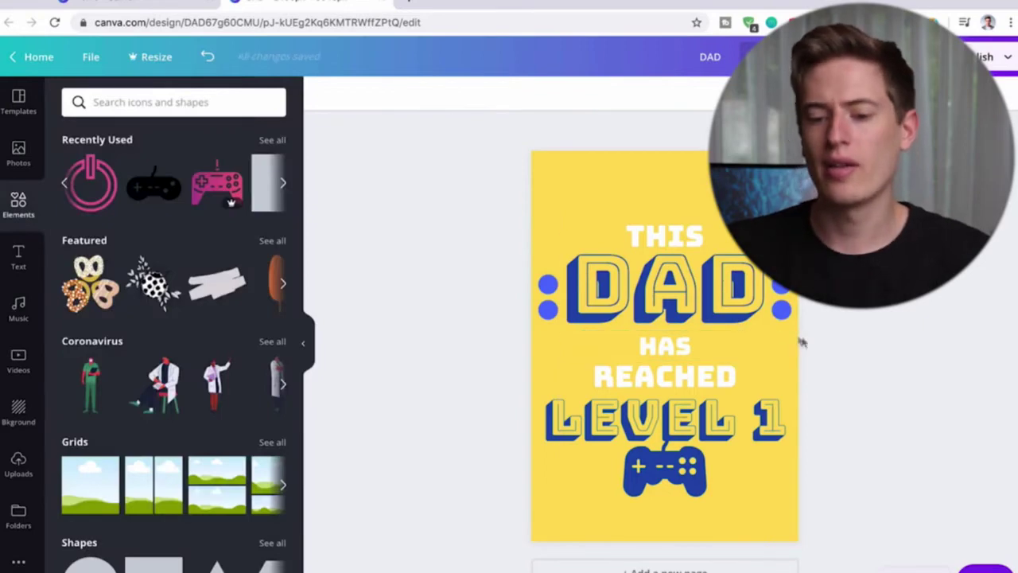
pyautogui.click(783, 310)
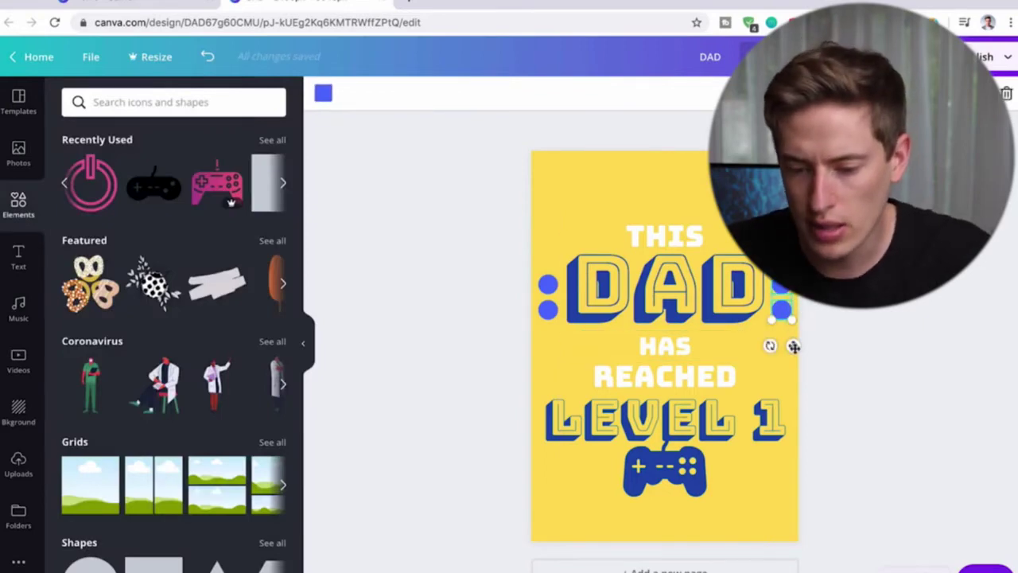
pyautogui.moveTo(794, 345); pyautogui.dragTo(794, 337)
pyautogui.moveTo(474, 350); pyautogui.dragTo(548, 282)
pyautogui.moveTo(559, 346); pyautogui.dragTo(556, 336)
pyautogui.click(436, 347)
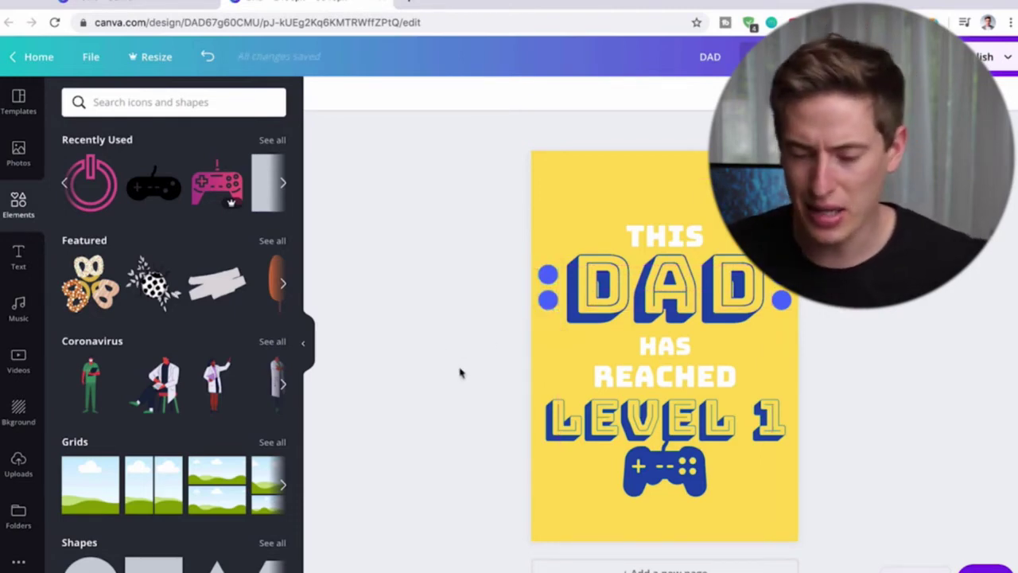
# Nudge HAS, REACHED, LEVEL 1 and the controller upward to tighten spacing.
pyautogui.click(670, 346)
pyautogui.moveTo(670, 346); pyautogui.dragTo(678, 342)
pyautogui.click(890, 357)
pyautogui.moveTo(716, 383); pyautogui.dragTo(713, 373)
pyautogui.click(718, 418)
pyautogui.moveTo(718, 415); pyautogui.dragTo(718, 410)
pyautogui.click(883, 474)
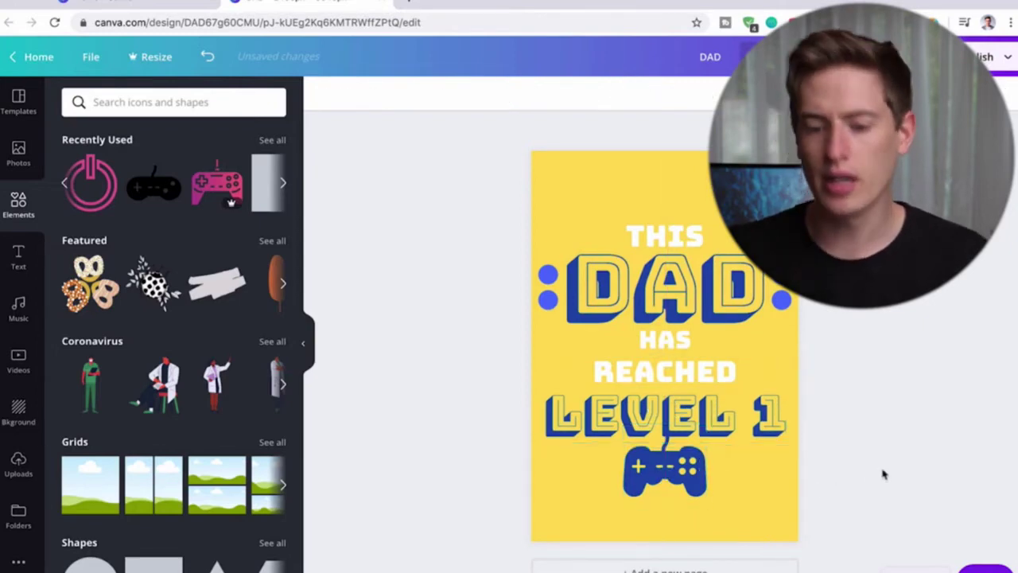
pyautogui.click(701, 481)
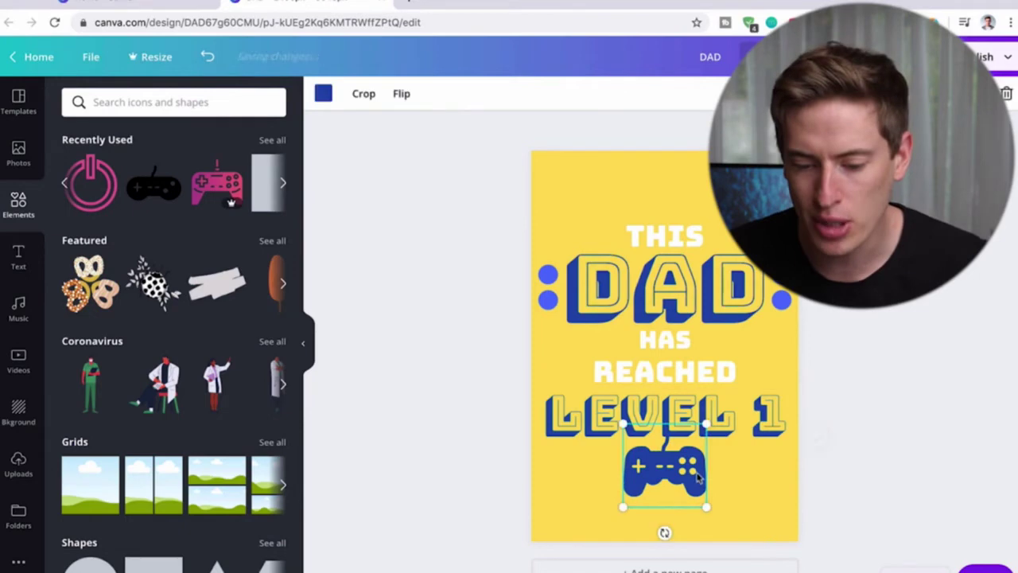
pyautogui.moveTo(698, 477); pyautogui.dragTo(696, 473)
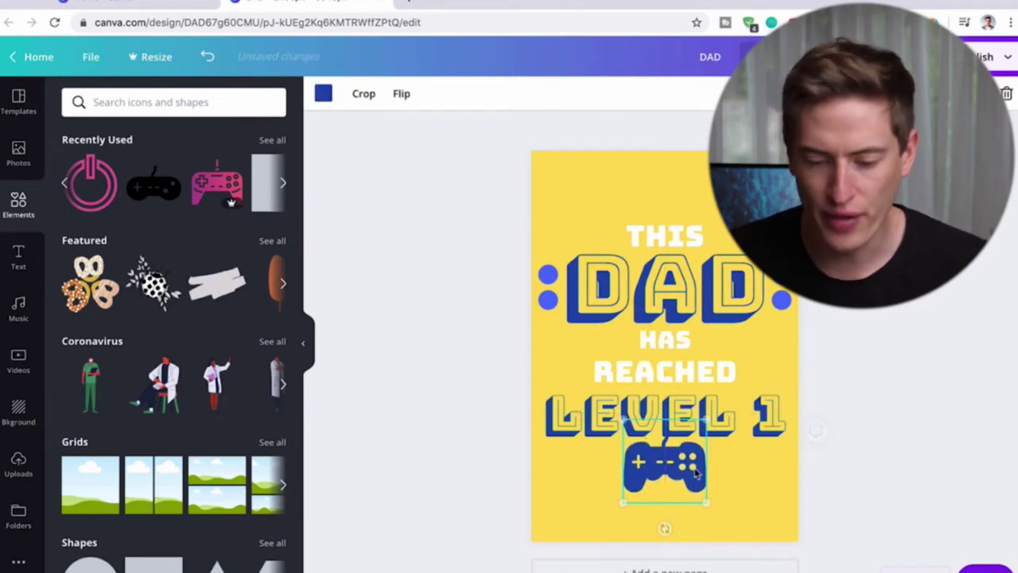
pyautogui.click(924, 454)
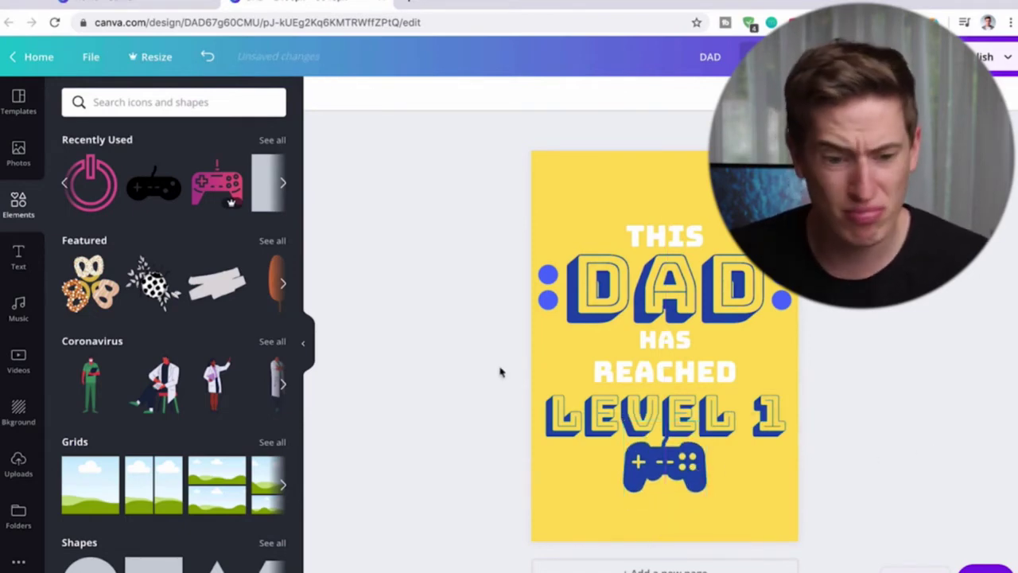
# Search the elements library for 'line'.
pyautogui.click(282, 183)
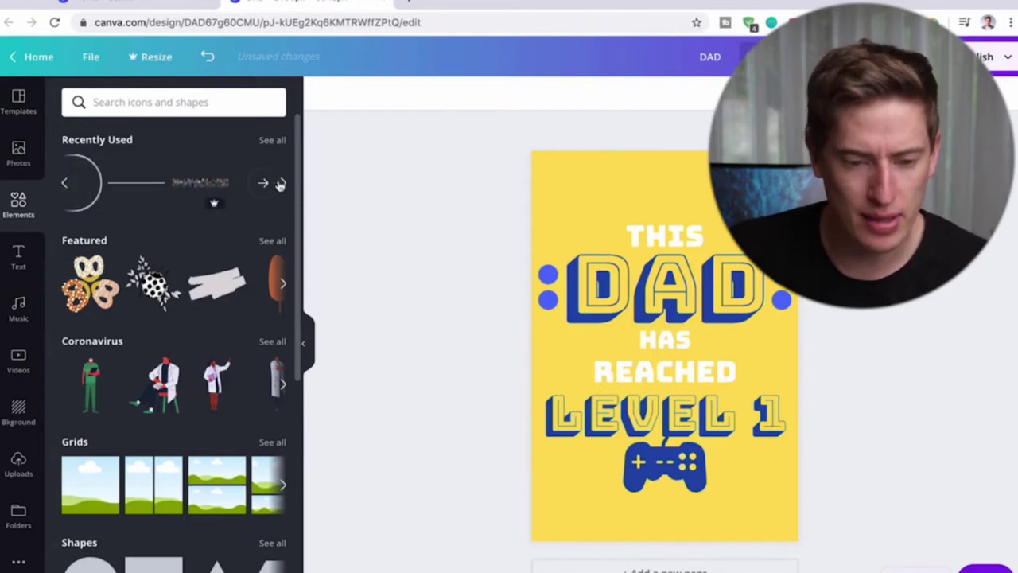
pyautogui.click(200, 104)
pyautogui.write('line')
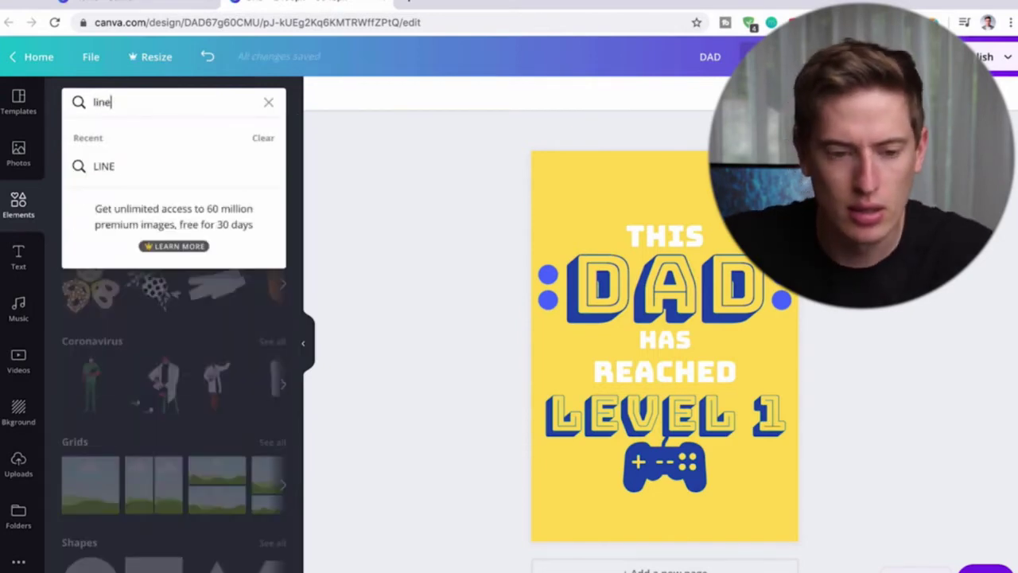
pyautogui.press('Return')
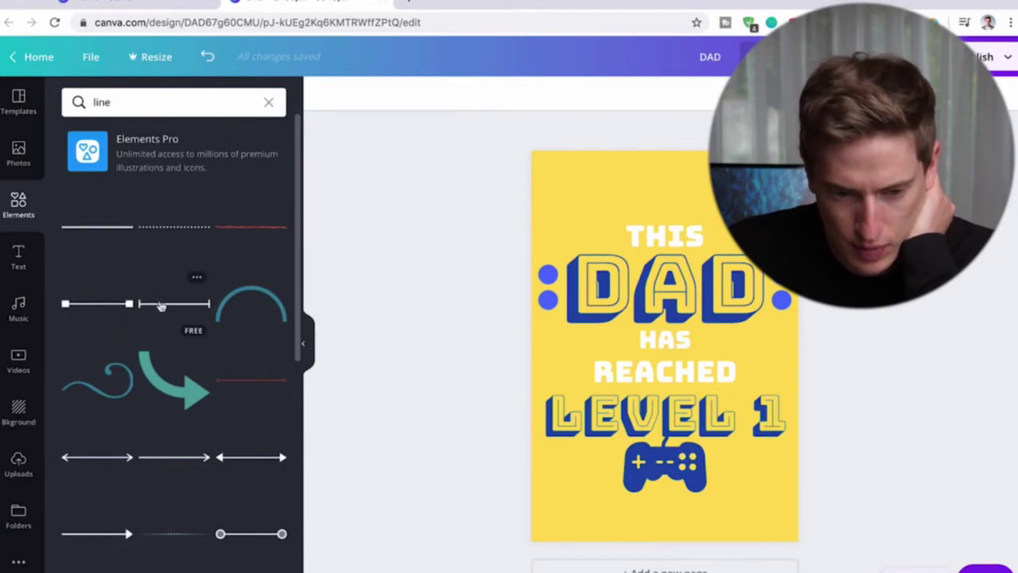
# Add a short dark-blue square-ended line beside HAS.
pyautogui.moveTo(112, 304); pyautogui.dragTo(632, 186)
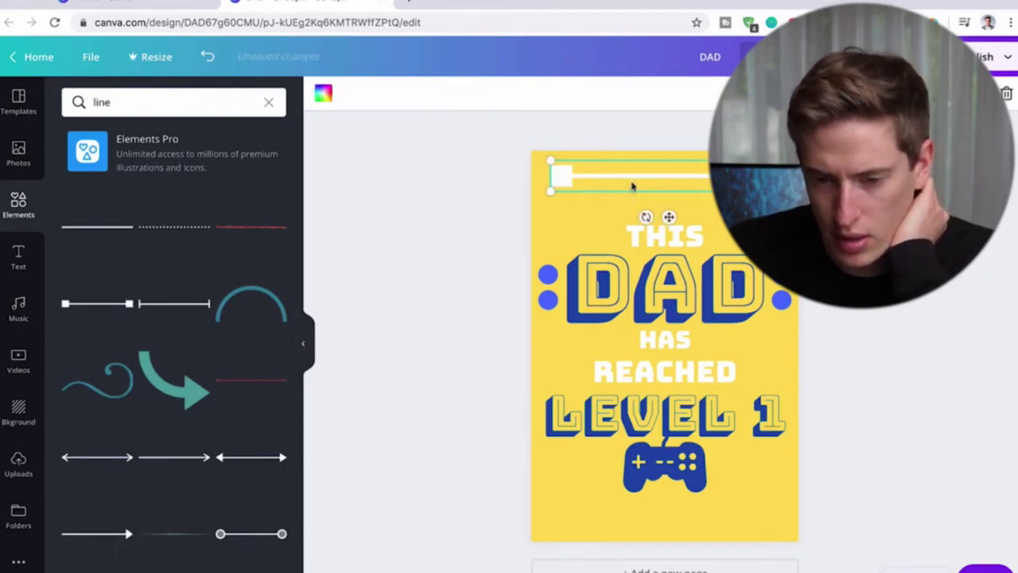
pyautogui.click(323, 93)
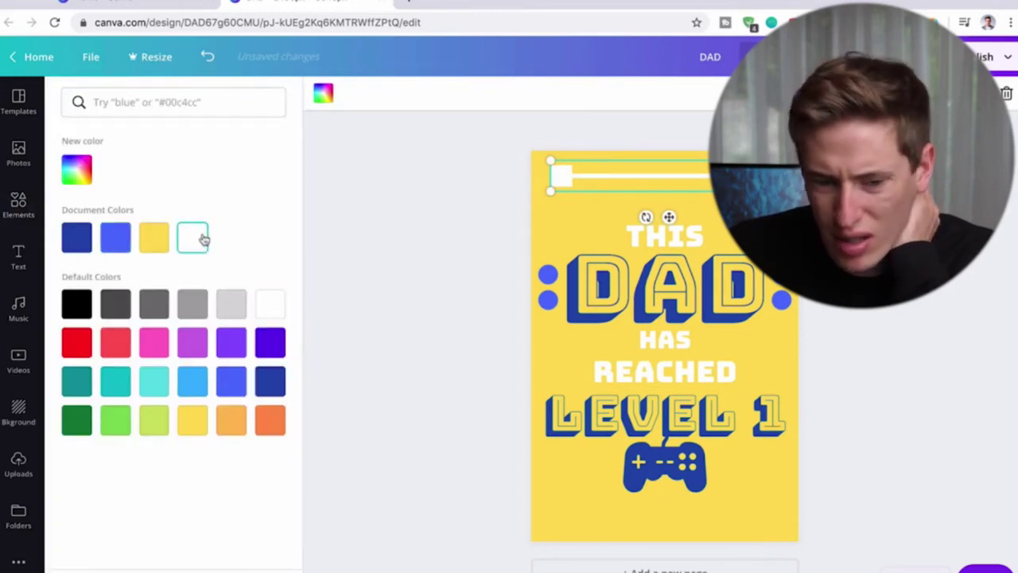
pyautogui.click(87, 240)
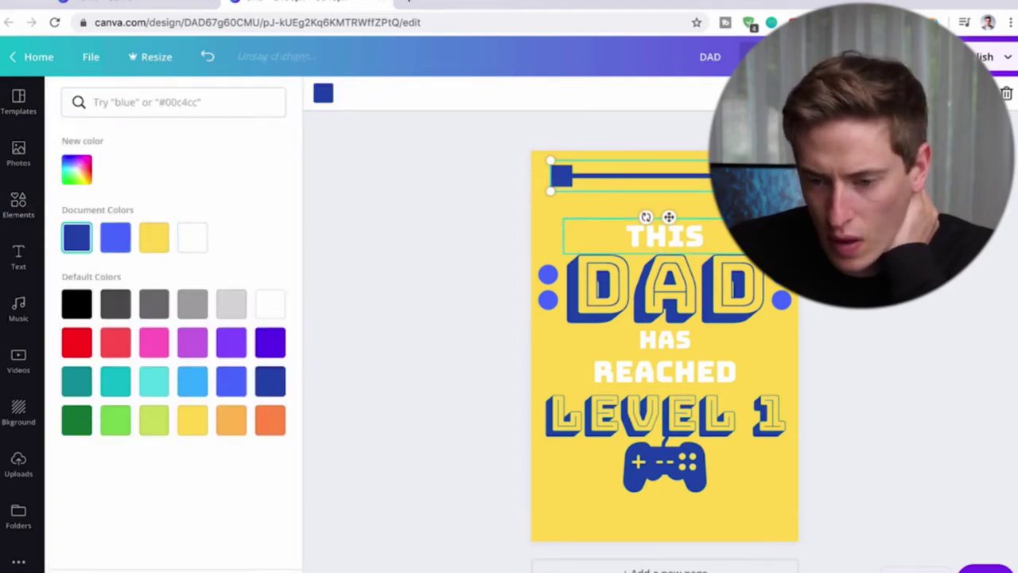
pyautogui.moveTo(711, 176); pyautogui.dragTo(616, 367)
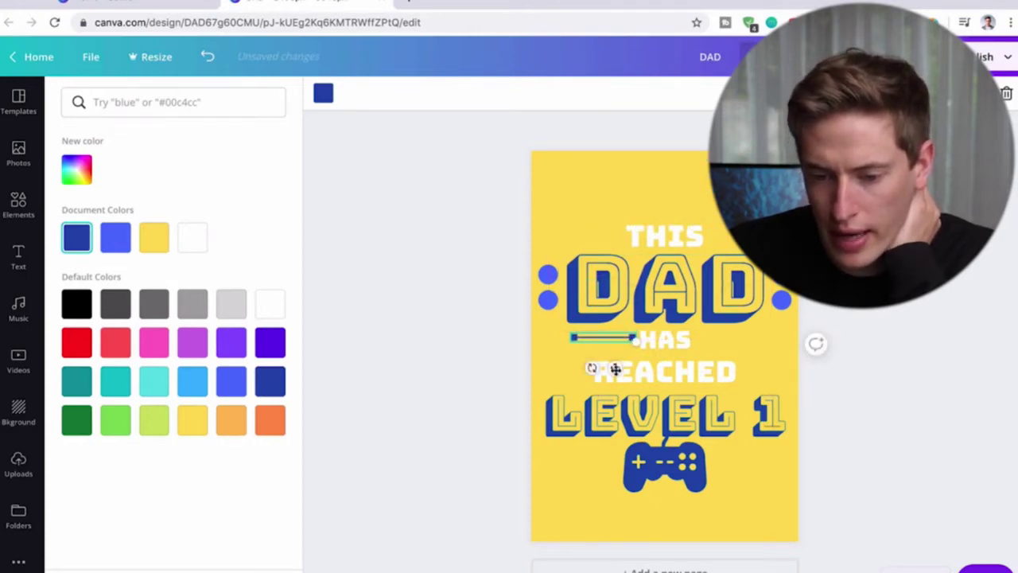
pyautogui.moveTo(615, 368); pyautogui.dragTo(740, 375)
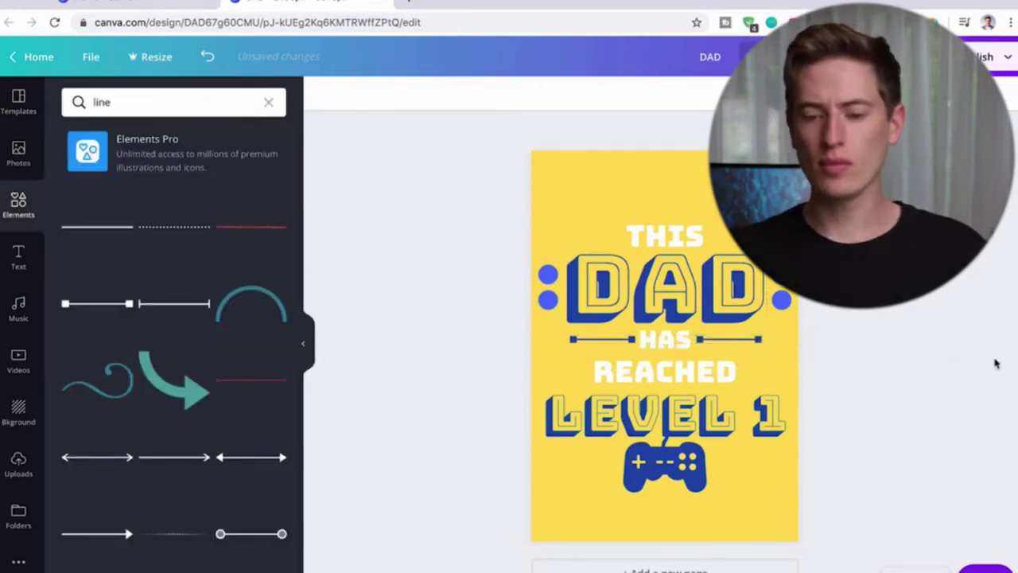
# Nudge REACHED, LEVEL 1 and the game controller slightly upward.
pyautogui.moveTo(739, 381); pyautogui.dragTo(727, 373)
pyautogui.moveTo(735, 410); pyautogui.dragTo(734, 405)
pyautogui.click(687, 464)
pyautogui.moveTo(688, 464); pyautogui.dragTo(688, 460)
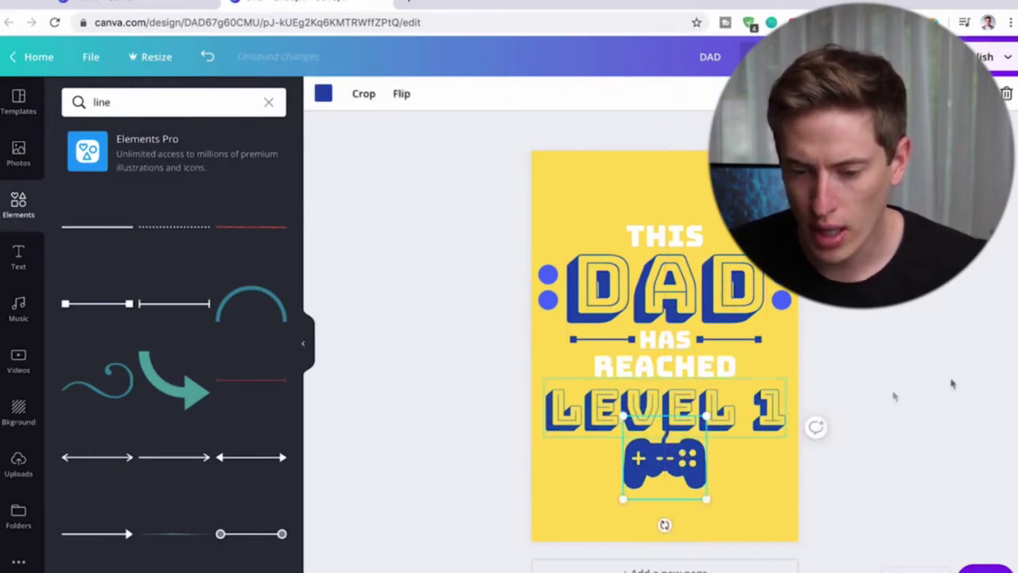
pyautogui.click(980, 371)
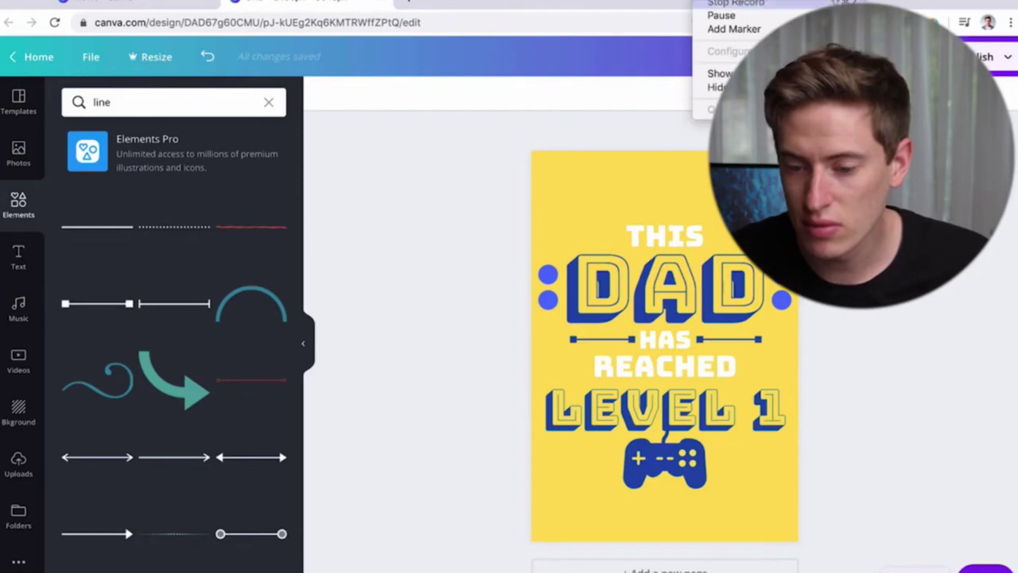
# Deselect everything and scroll over the 'THIS DAD HAS REACHED LEVEL 1' poster to review it.
pyautogui.press('Escape')
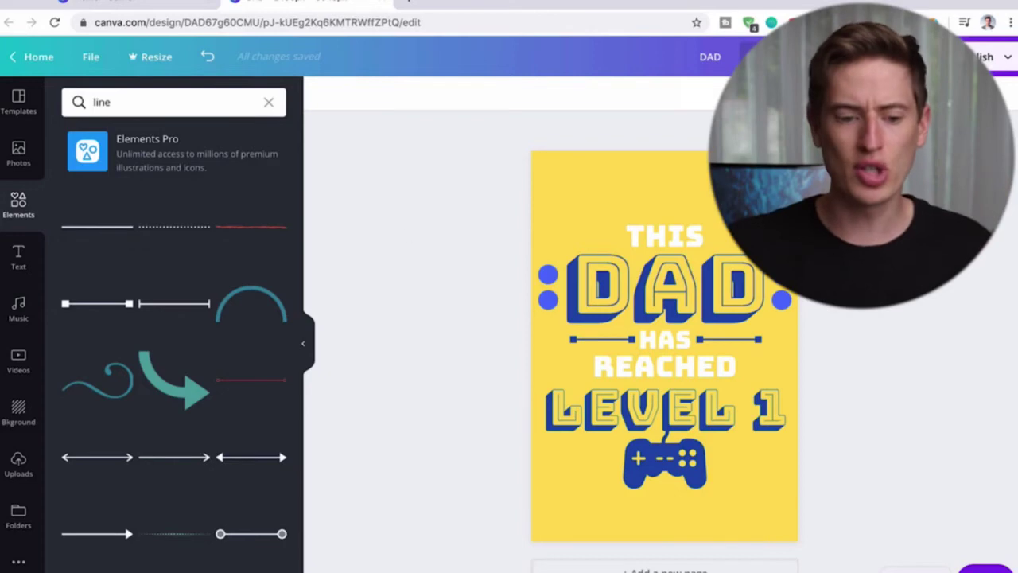
pyautogui.scroll(-10, 197, 393)
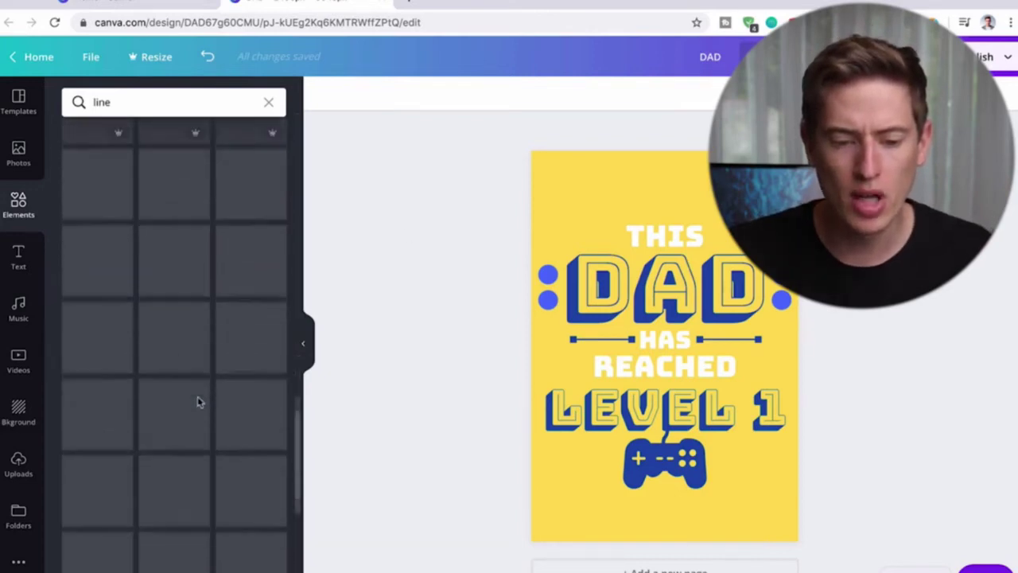
pyautogui.scroll(10, 198, 401)
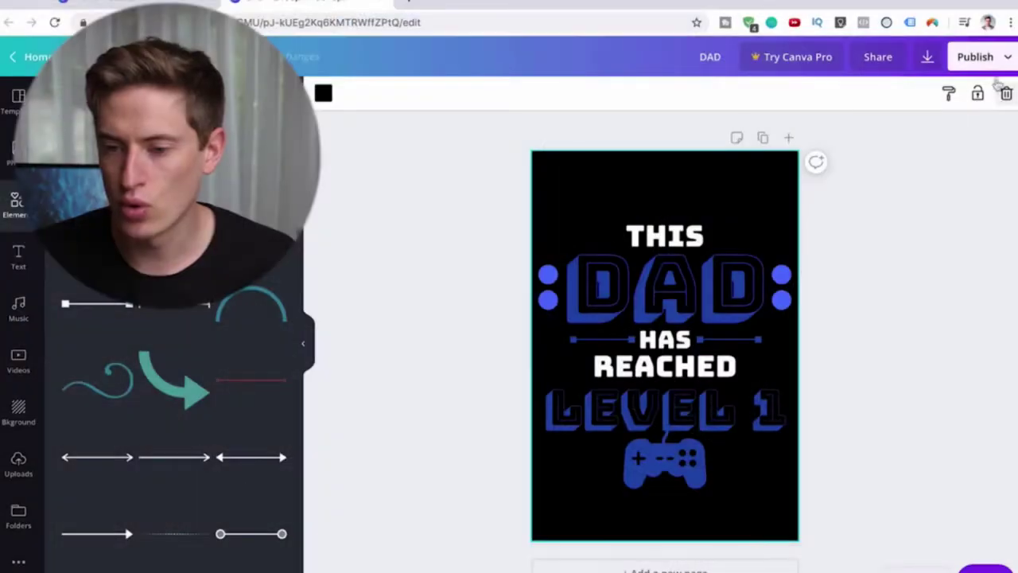
# Download the design as DAD.png with file type PNG, dismissing the Canva Pro upsell.
pyautogui.click(984, 57)
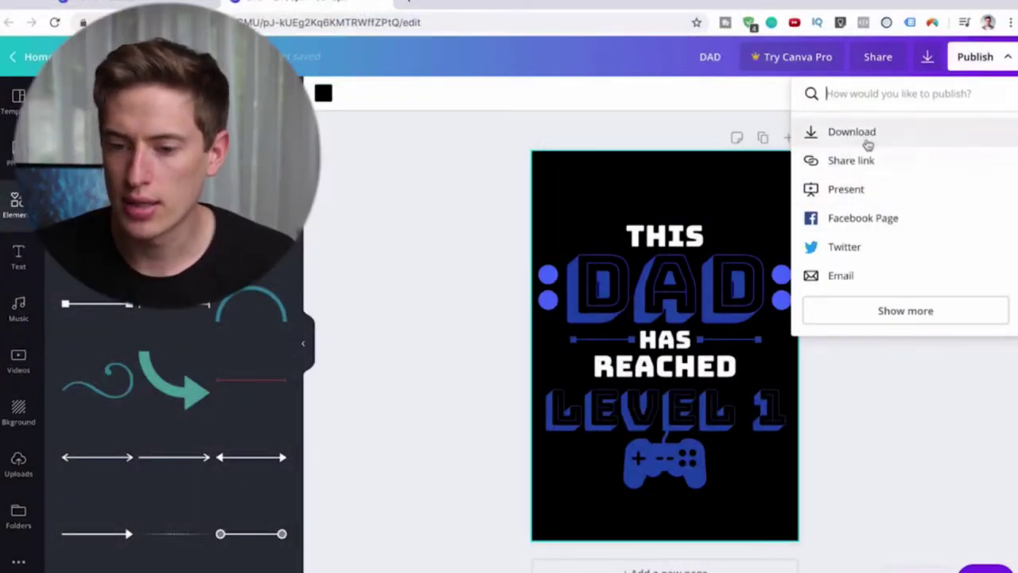
pyautogui.click(866, 137)
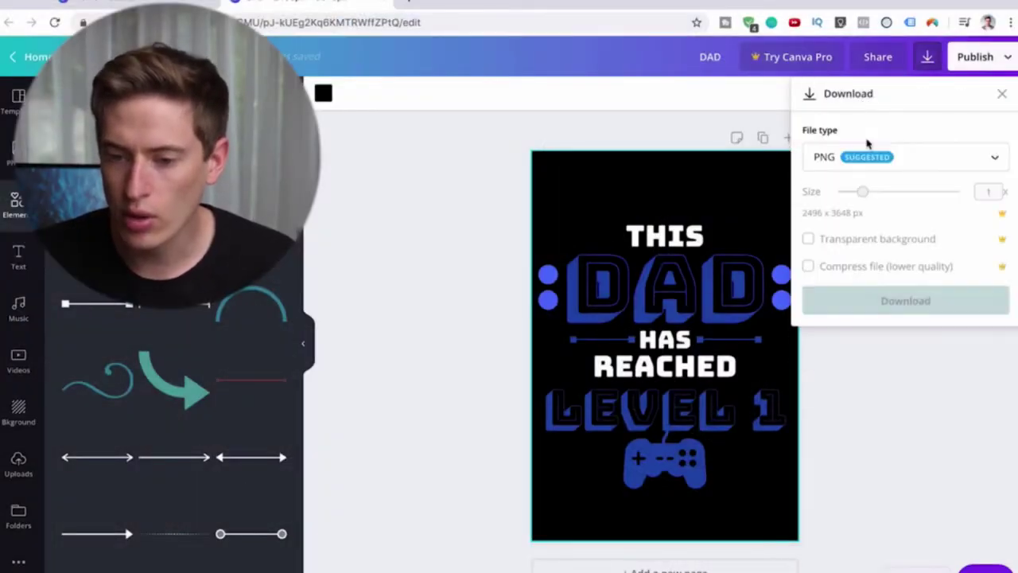
pyautogui.click(860, 192)
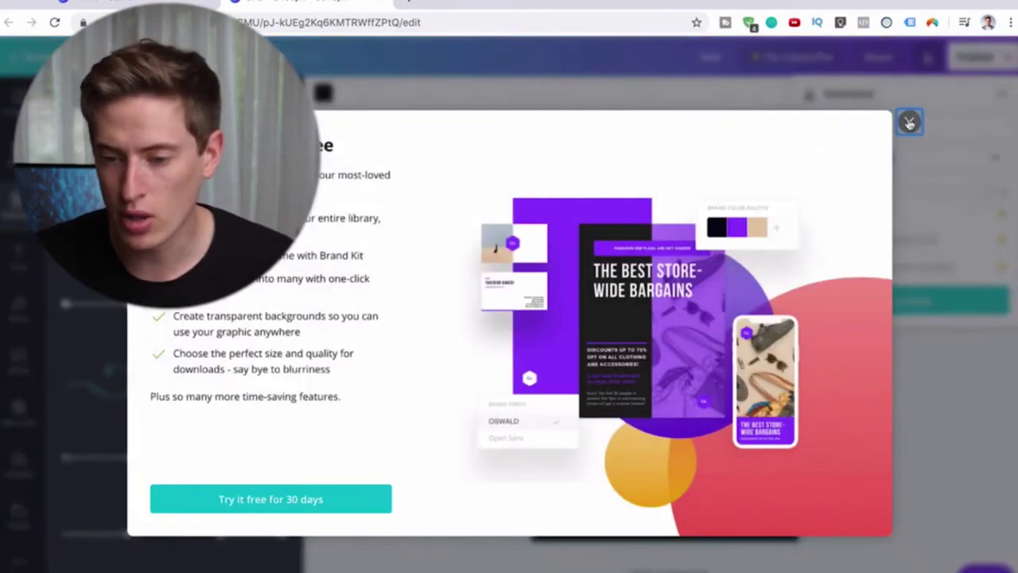
pyautogui.click(909, 120)
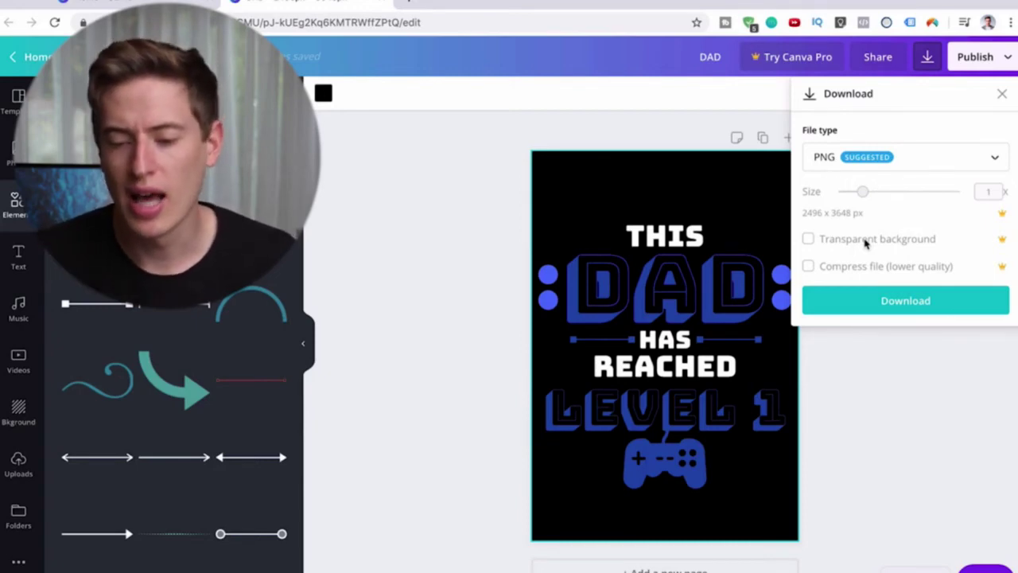
pyautogui.click(866, 301)
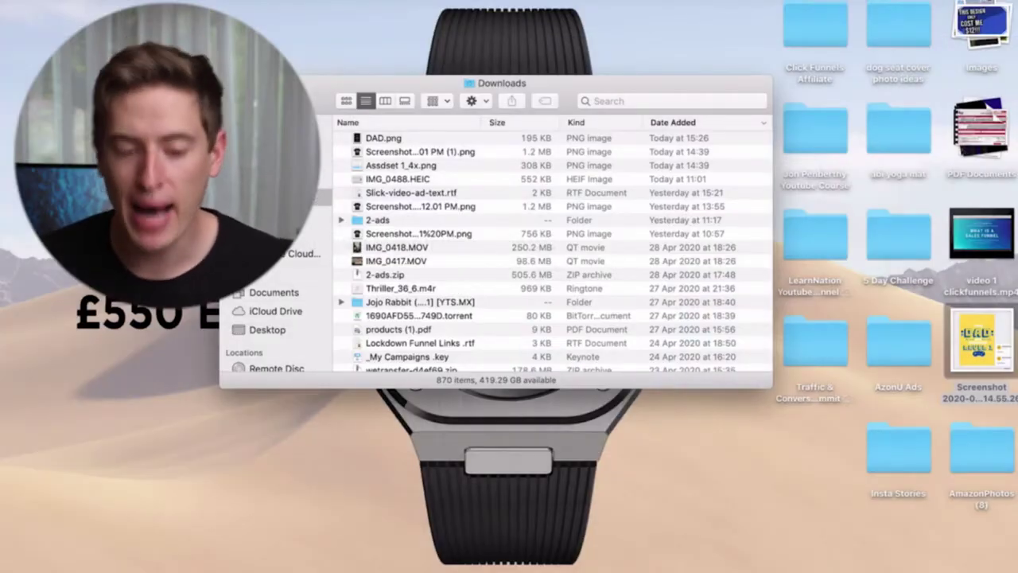
# Open DAD.png in Preview, centre its window and show the Markup toolbar.
pyautogui.doubleClick(379, 140)
pyautogui.moveTo(360, 4); pyautogui.dragTo(588, 6)
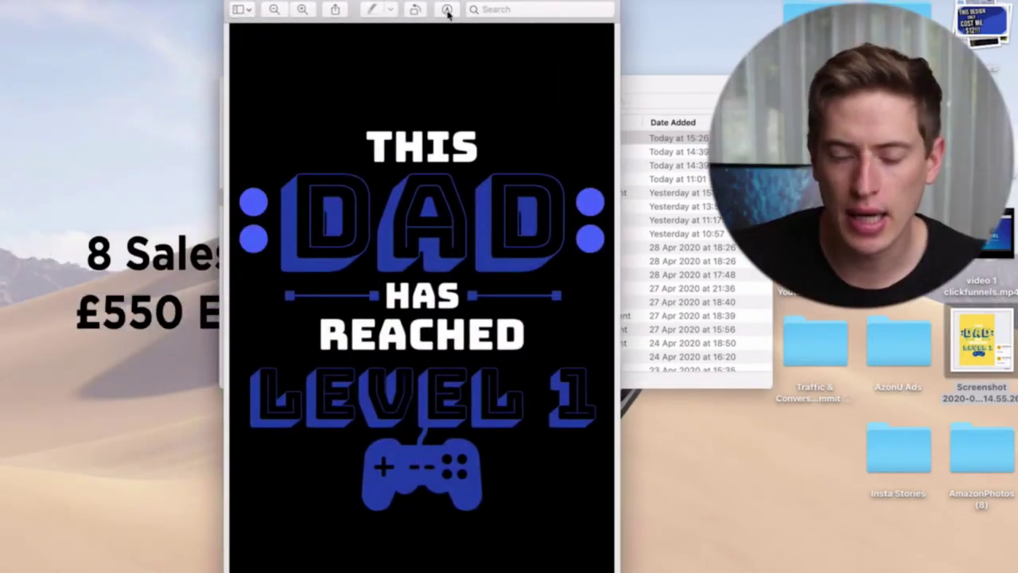
pyautogui.click(447, 10)
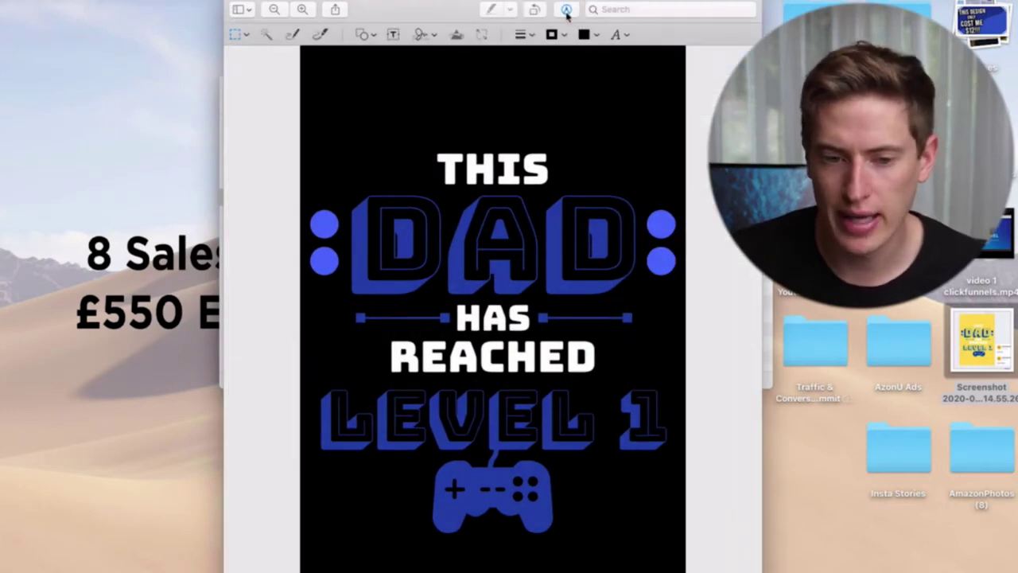
# Use Instant Alpha to select the whole black background.
pyautogui.click(266, 36)
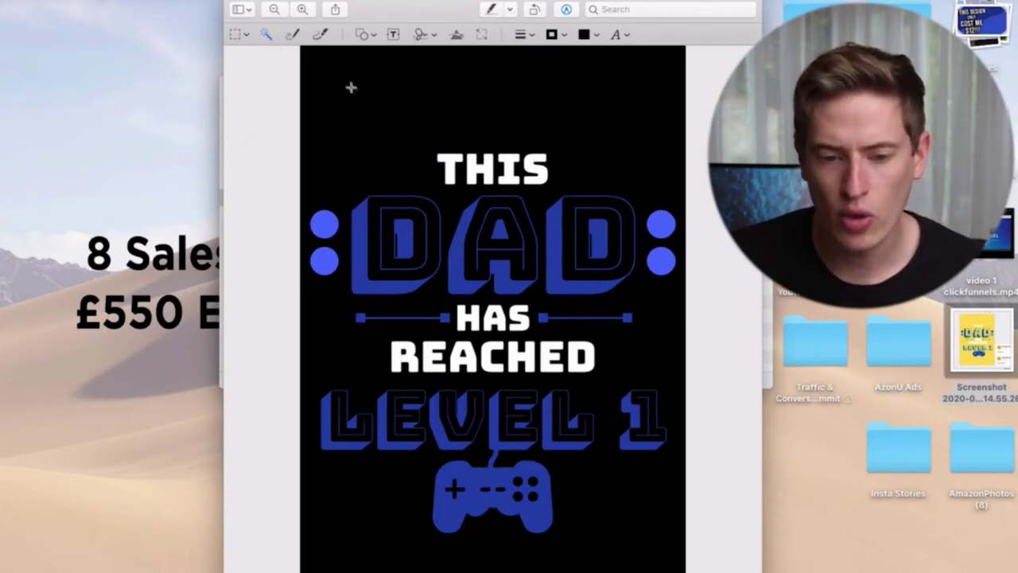
pyautogui.moveTo(341, 74); pyautogui.dragTo(406, 161)
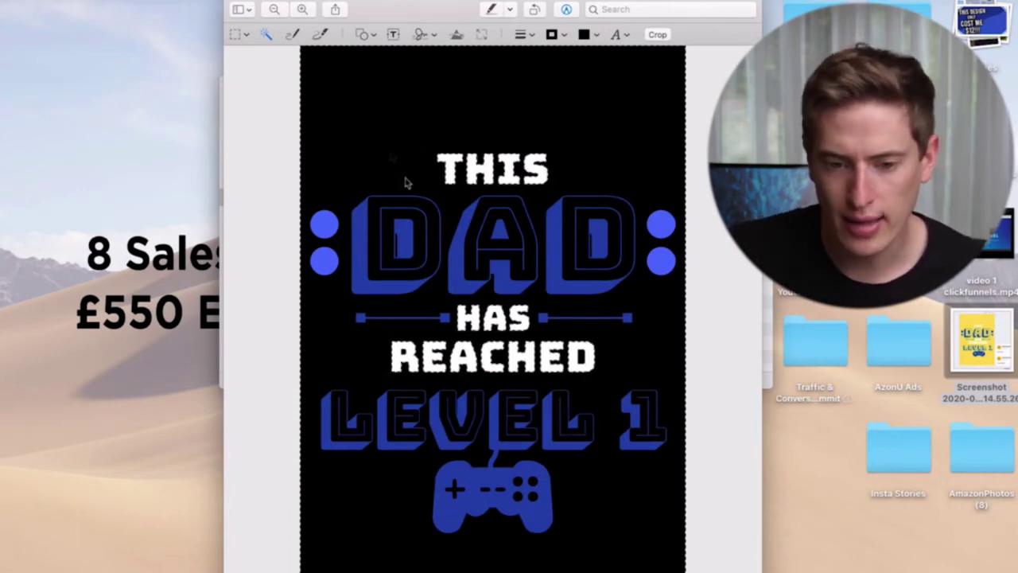
pyautogui.moveTo(353, 71); pyautogui.dragTo(350, 73)
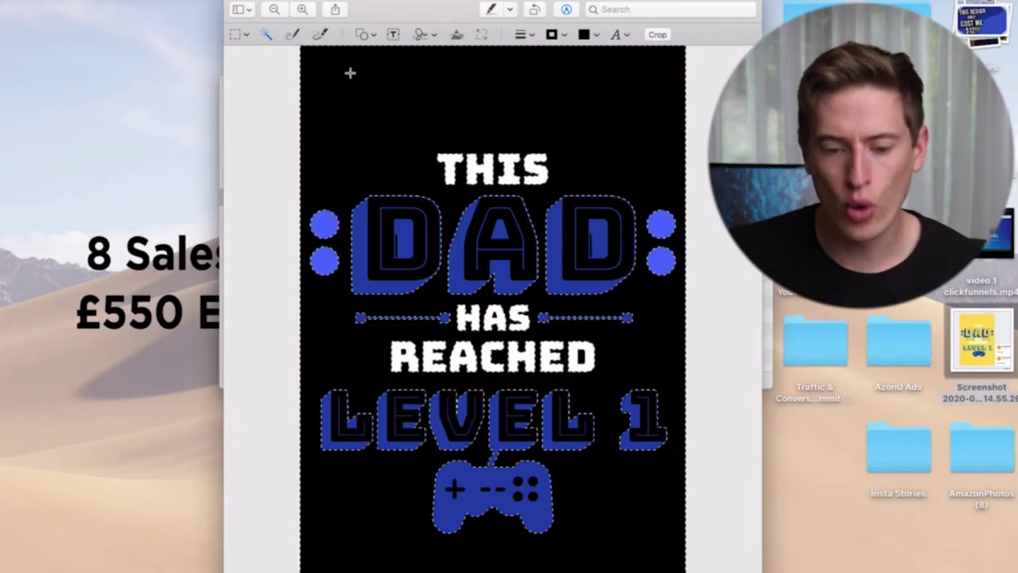
# Delete the selected black background and the dark stripe inside a letter.
pyautogui.press('Delete')
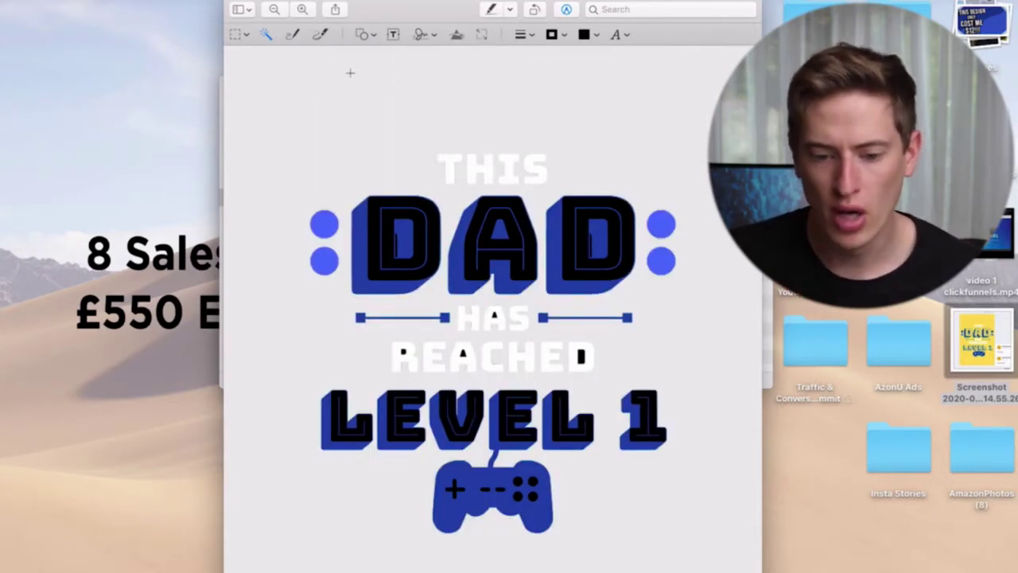
pyautogui.scroll(5, 532, 332)
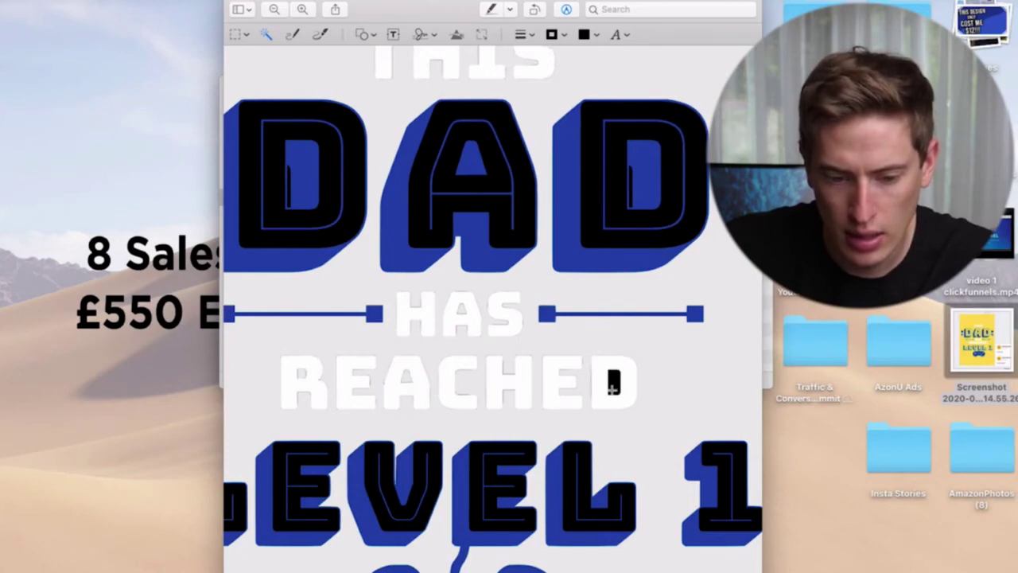
pyautogui.scroll(5, 660, 232)
pyautogui.moveTo(588, 207); pyautogui.dragTo(588, 200)
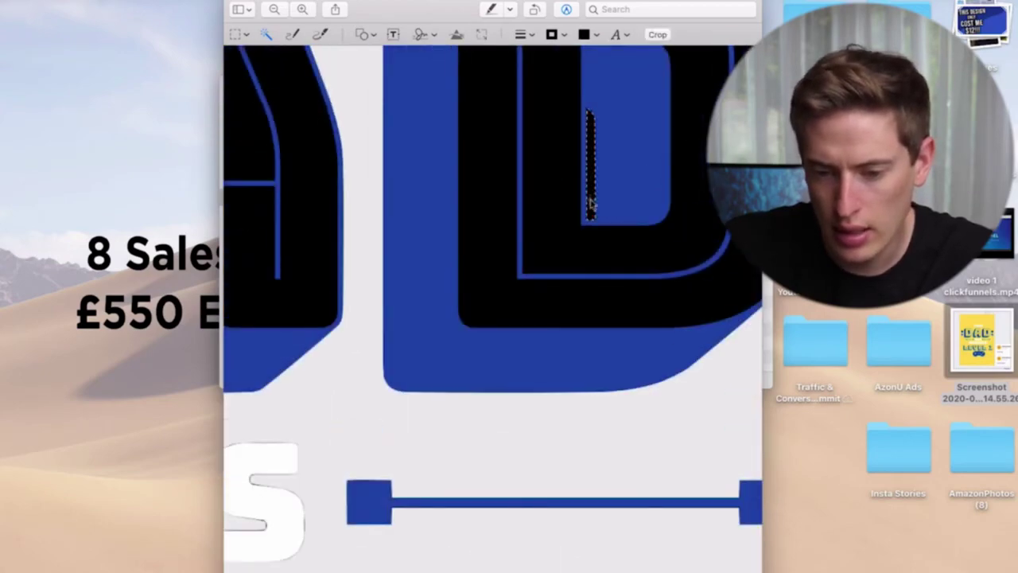
pyautogui.scroll(-3, 588, 200)
pyautogui.scroll(3, 413, 204)
pyautogui.press('Delete')
pyautogui.scroll(-5, 417, 192)
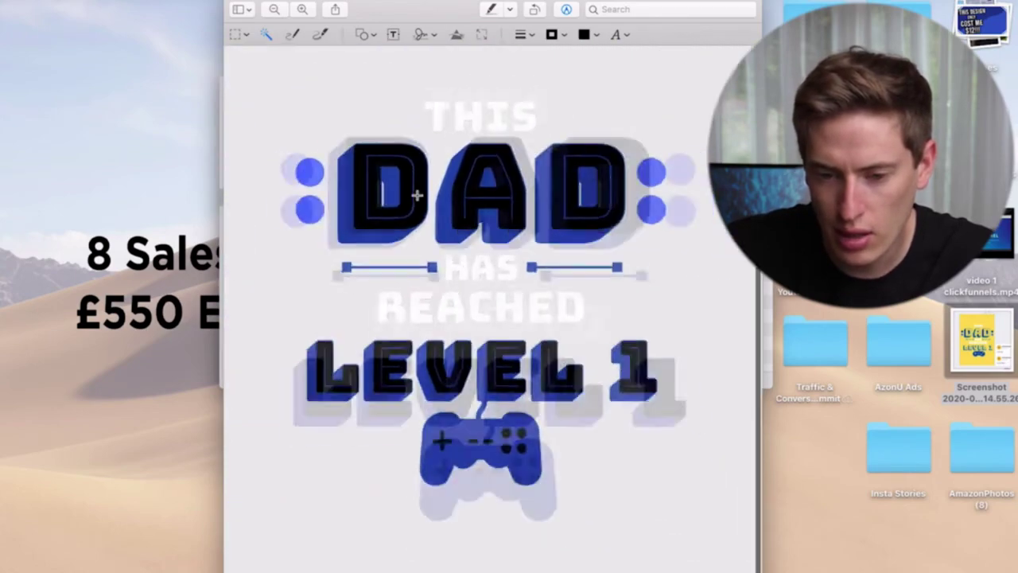
pyautogui.scroll(4, 515, 485)
# Clear the black from the controller's four buttons, two dashes and plus sign.
pyautogui.click(527, 452)
pyautogui.press('Delete')
pyautogui.click(566, 452)
pyautogui.press('Delete')
pyautogui.click(566, 491)
pyautogui.press('Delete')
pyautogui.click(527, 491)
pyautogui.press('Delete')
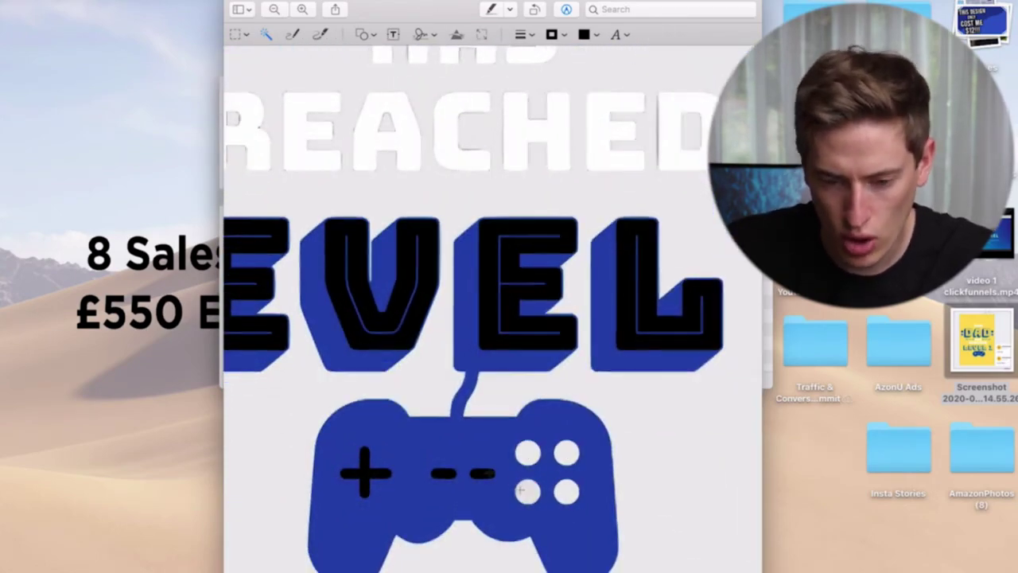
pyautogui.click(482, 473)
pyautogui.press('Delete')
pyautogui.click(442, 473)
pyautogui.press('Delete')
pyautogui.click(365, 474)
pyautogui.press('Delete')
# Make the black inside the D, A and D of DAD transparent.
pyautogui.scroll(-5, 358, 509)
pyautogui.scroll(5, 269, 529)
pyautogui.click(357, 265)
pyautogui.press('Delete')
pyautogui.click(350, 218)
pyautogui.press('Delete')
pyautogui.click(456, 254)
pyautogui.press('Delete')
pyautogui.click(484, 211)
pyautogui.press('Delete')
pyautogui.click(632, 216)
pyautogui.press('Delete')
# Remove the black inside the remaining L, E, V, E, L and 1 letters.
pyautogui.scroll(-3, 613, 222)
pyautogui.scroll(5, 568, 424)
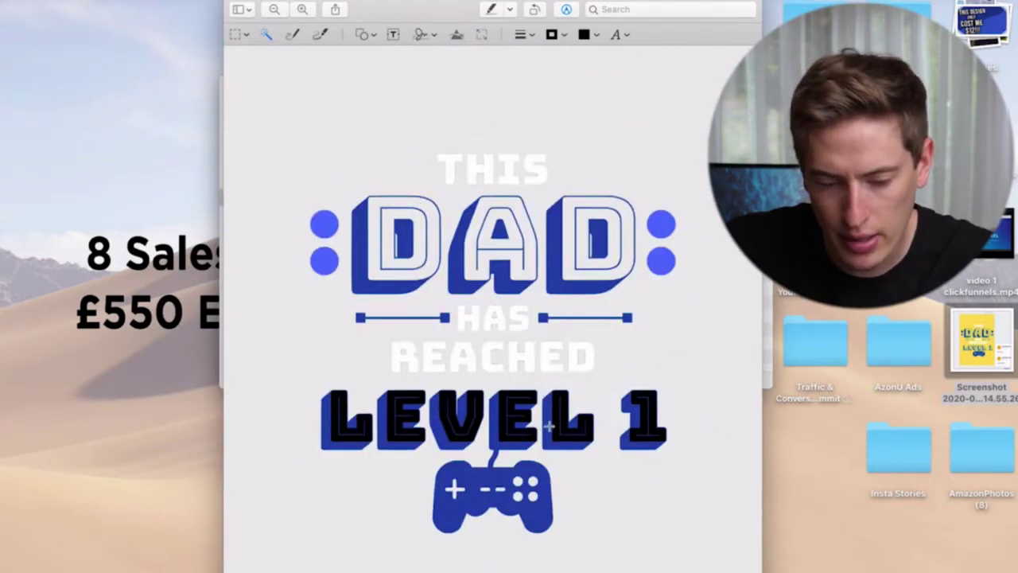
pyautogui.click(570, 424)
pyautogui.press('Delete')
pyautogui.click(481, 406)
pyautogui.press('Delete')
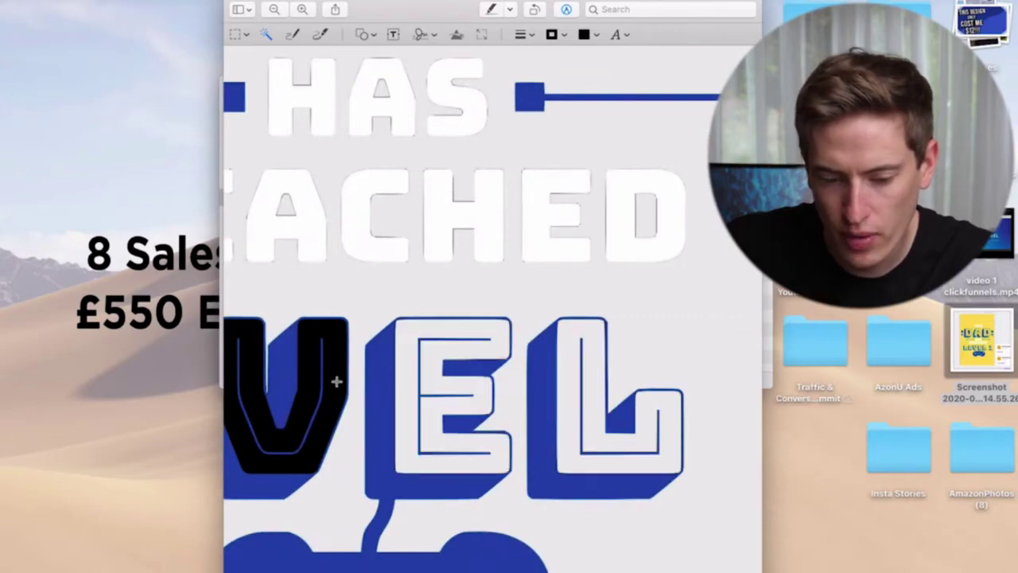
pyautogui.click(334, 380)
pyautogui.press('Delete')
pyautogui.hscroll(-5, 334, 379)
pyautogui.click(325, 358)
pyautogui.press('Delete')
pyautogui.hscroll(-3, 325, 362)
pyautogui.click(304, 416)
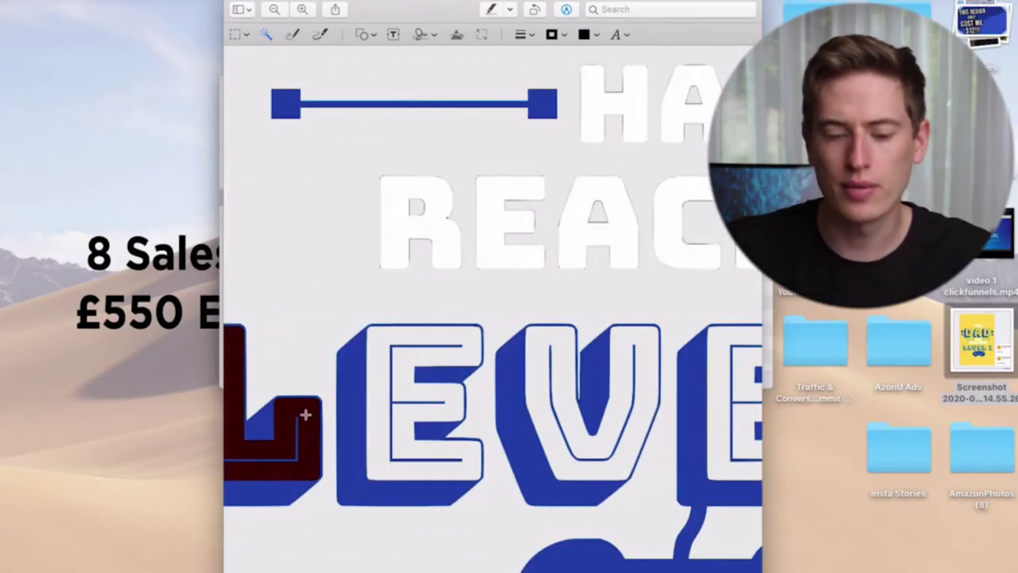
pyautogui.press('Delete')
pyautogui.hscroll(10, 304, 420)
pyautogui.click(740, 357)
pyautogui.press('Delete')
pyautogui.scroll(-5, 729, 373)
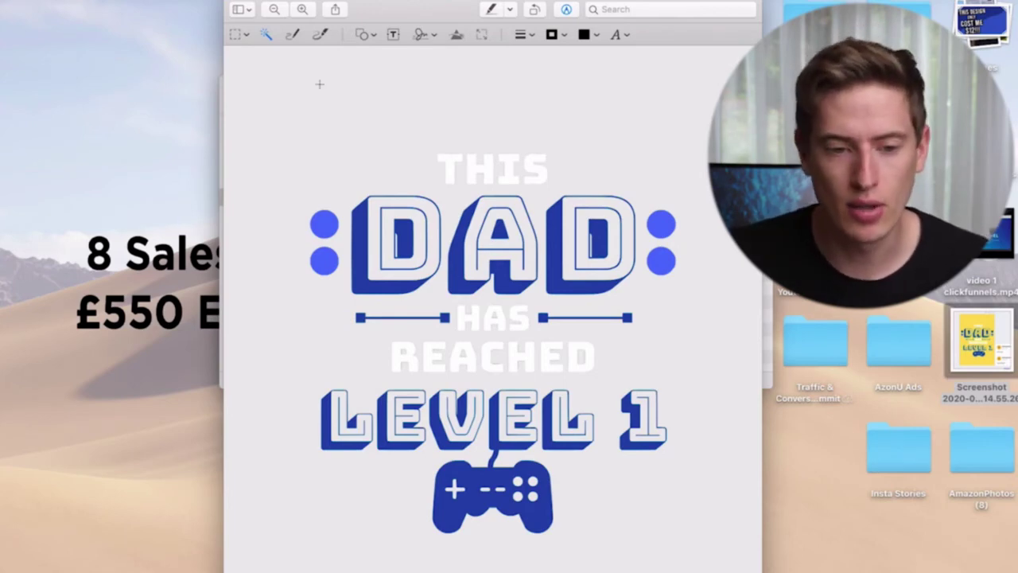
pyautogui.click(88, 0)
# Save DAD.png with its transparent background.
pyautogui.click(101, 63)
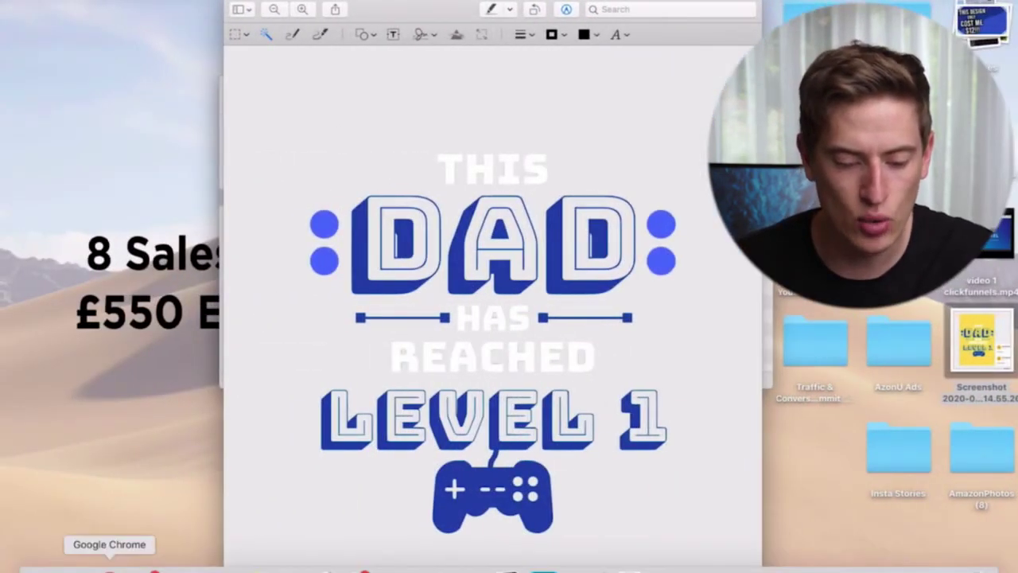
# Open a new Chrome window and search Google for 'gimp'.
pyautogui.rightClick(109, 566)
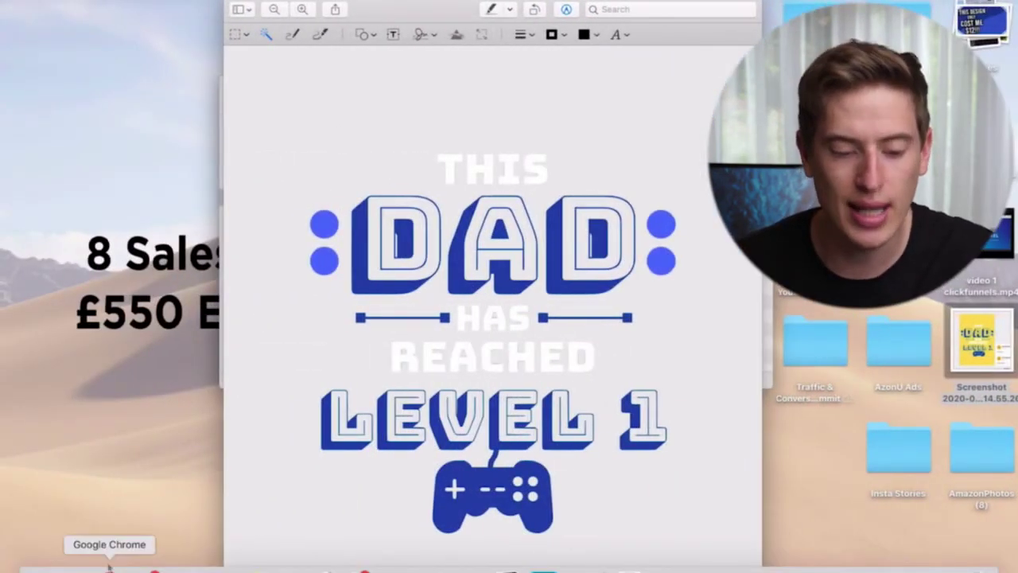
pyautogui.click(134, 452)
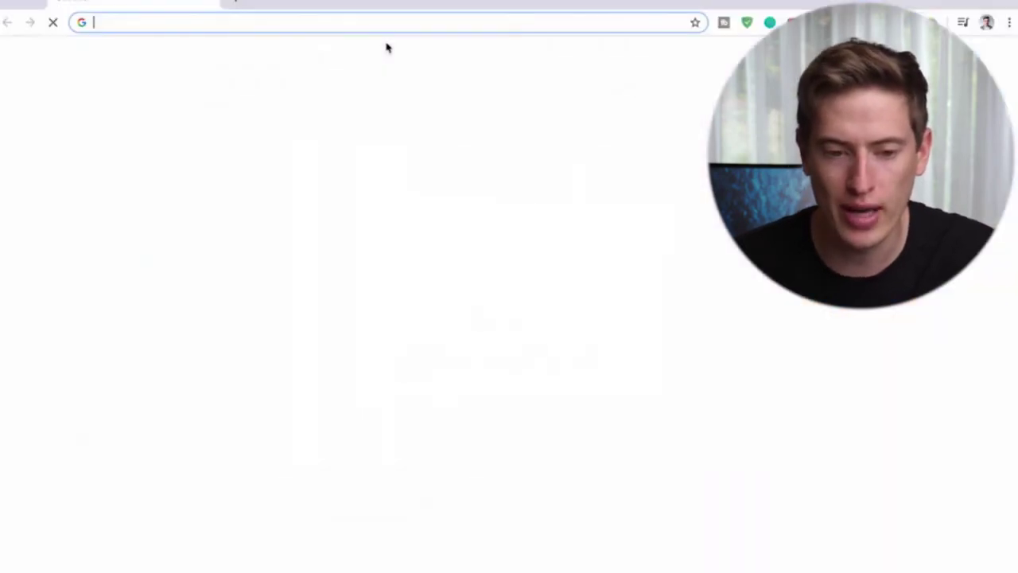
pyautogui.write('gimp')
pyautogui.press('Return')
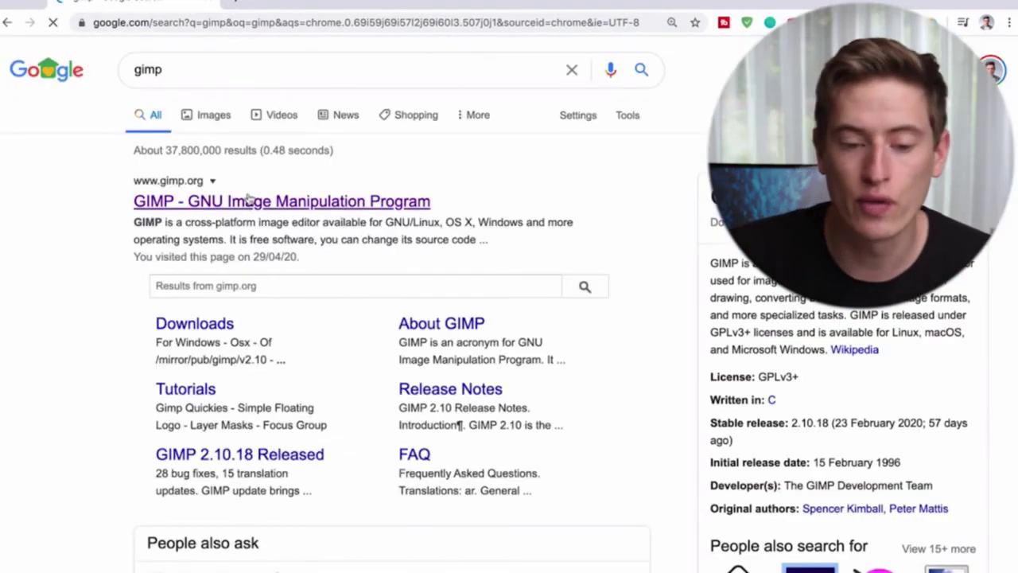
# Open the official gimp.org site and scroll through its home page.
pyautogui.click(248, 200)
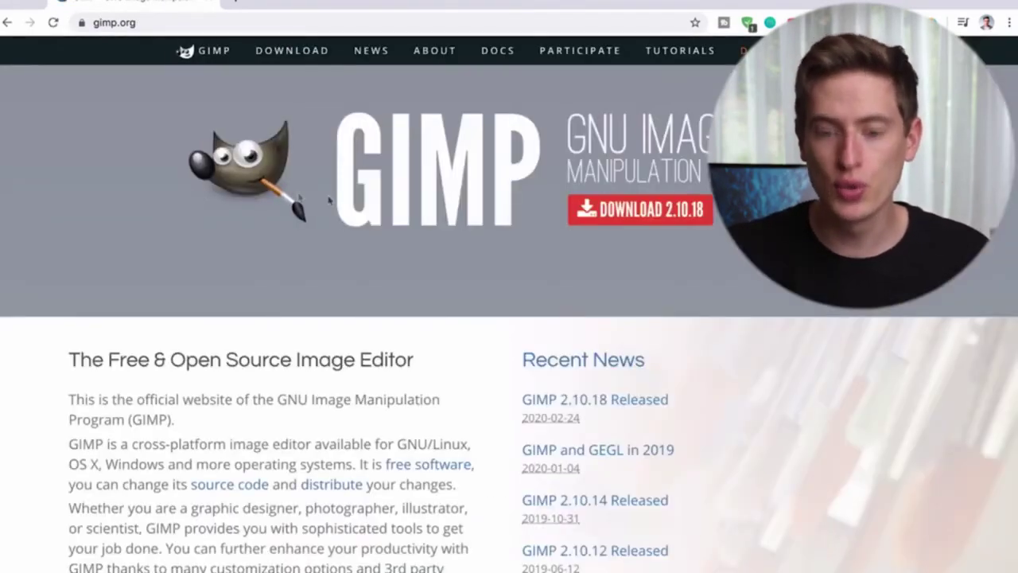
pyautogui.scroll(-5, 367, 217)
pyautogui.scroll(-13, 367, 217)
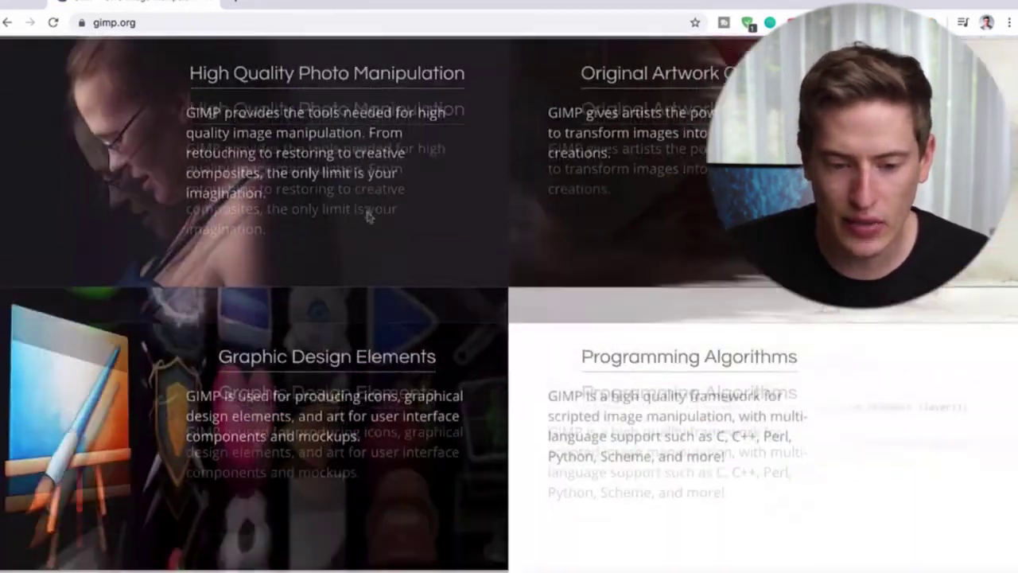
pyautogui.scroll(-10, 368, 217)
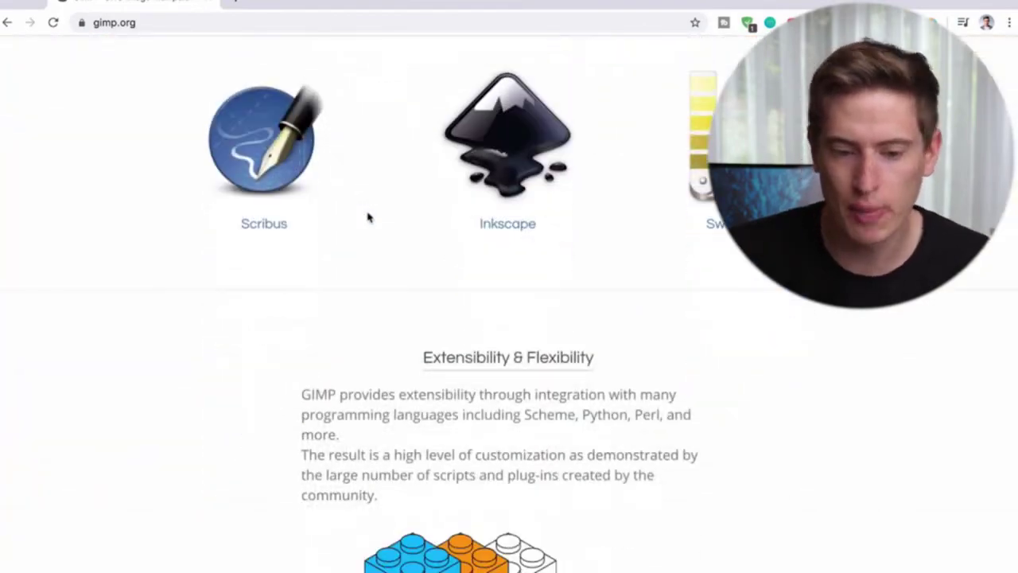
pyautogui.scroll(2, 368, 217)
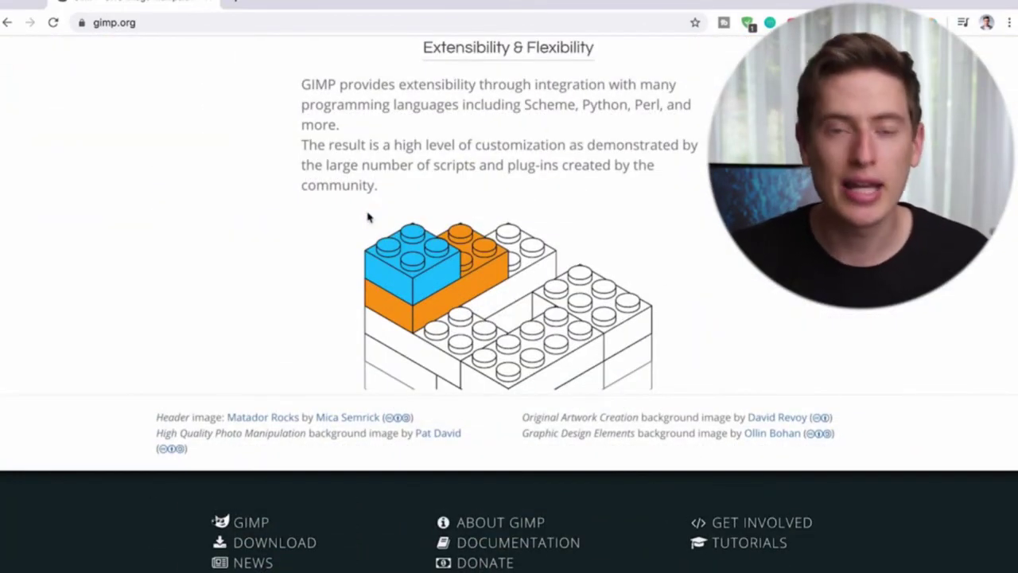
pyautogui.scroll(20, 368, 217)
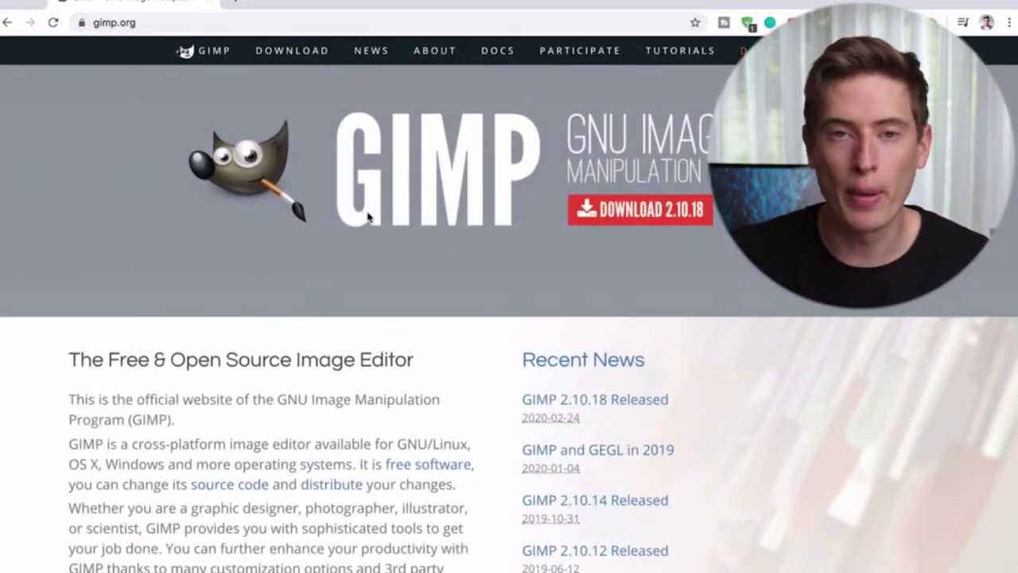